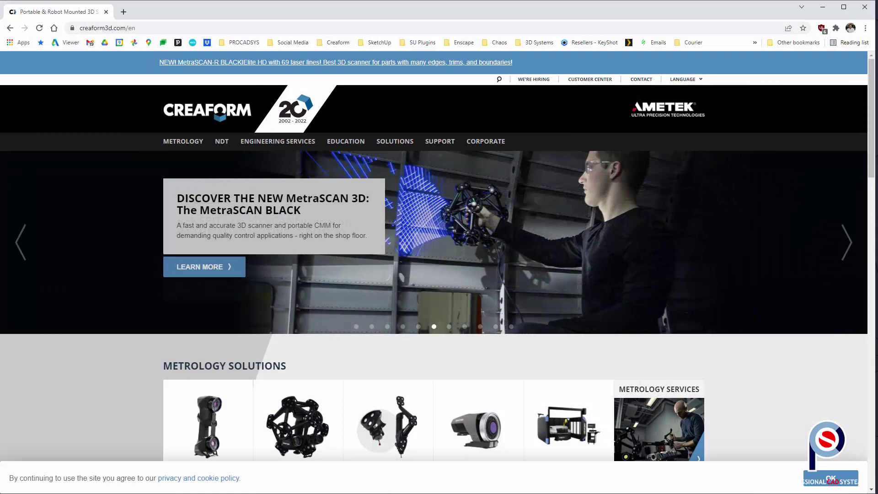
Step: Select the creaform3d.com address in the browser's address bar
{"action": "left_click", "coordinate": [147, 28]}
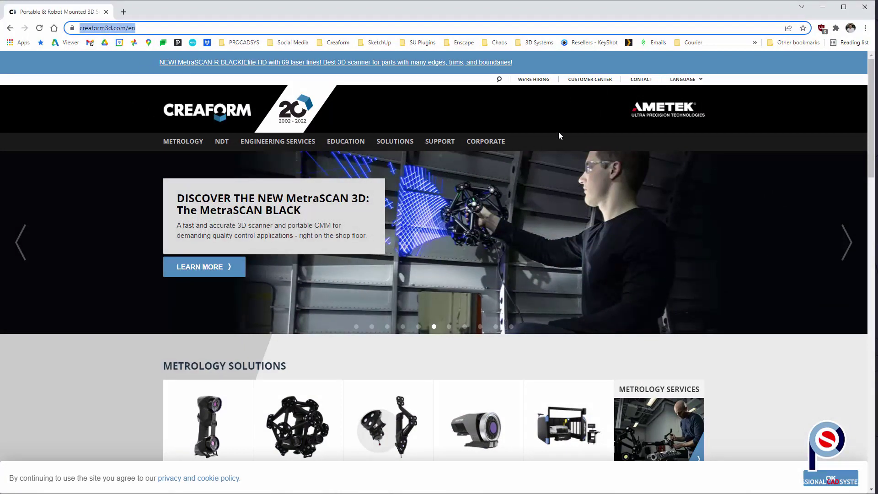
Step: Open Customer Center, look through the Web Access Request form, then return to the login page
{"action": "left_click", "coordinate": [593, 81]}
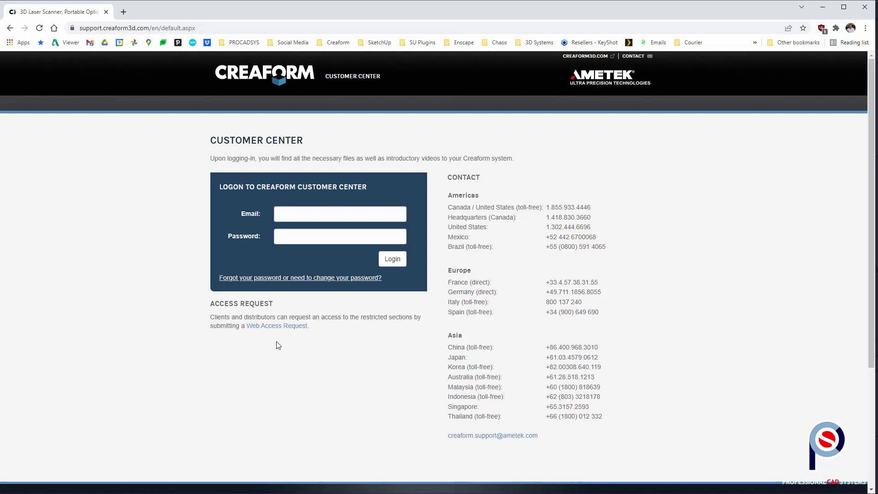
{"action": "left_click", "coordinate": [256, 326]}
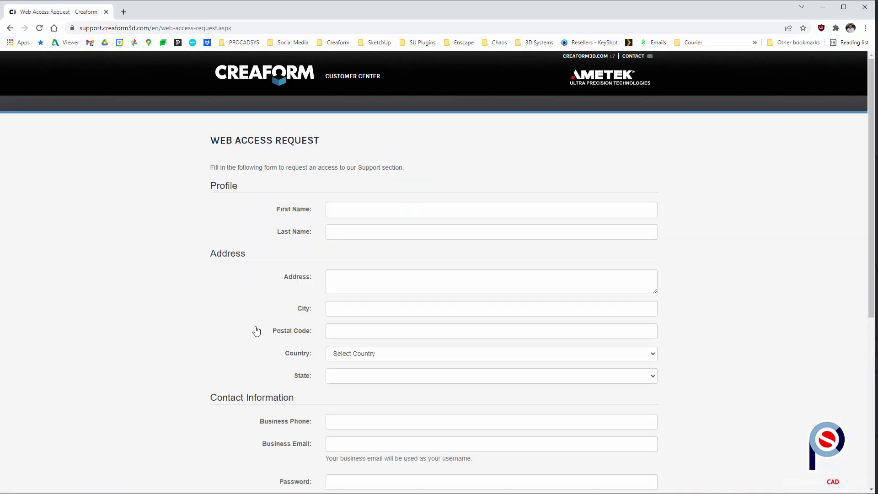
{"action": "scroll", "coordinate": [316, 279], "scroll_direction": "down", "scroll_amount": 3}
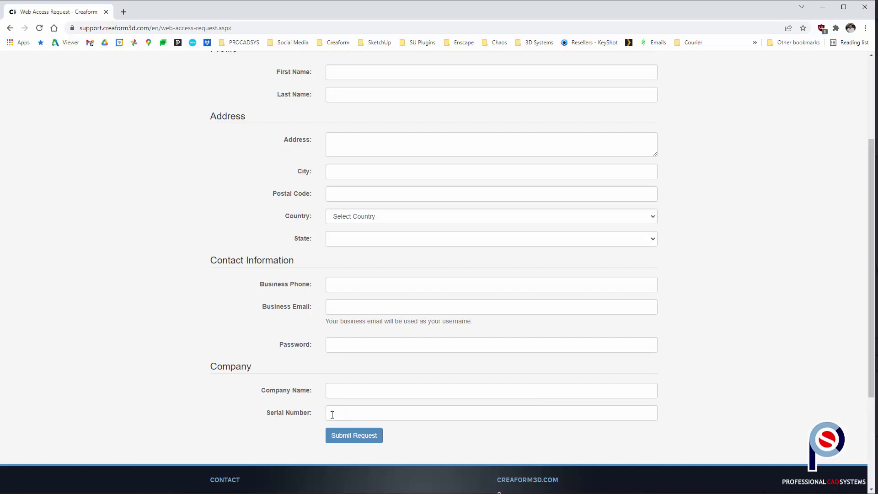
{"action": "scroll", "coordinate": [337, 414], "scroll_direction": "up", "scroll_amount": 2}
{"action": "scroll", "coordinate": [320, 416], "scroll_direction": "down", "scroll_amount": 2}
{"action": "scroll", "coordinate": [274, 370], "scroll_direction": "up", "scroll_amount": 3}
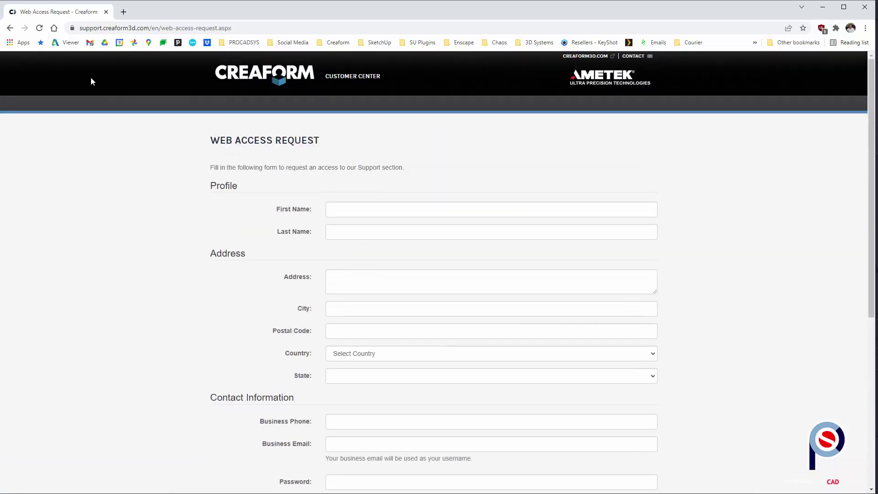
{"action": "left_click", "coordinate": [10, 28]}
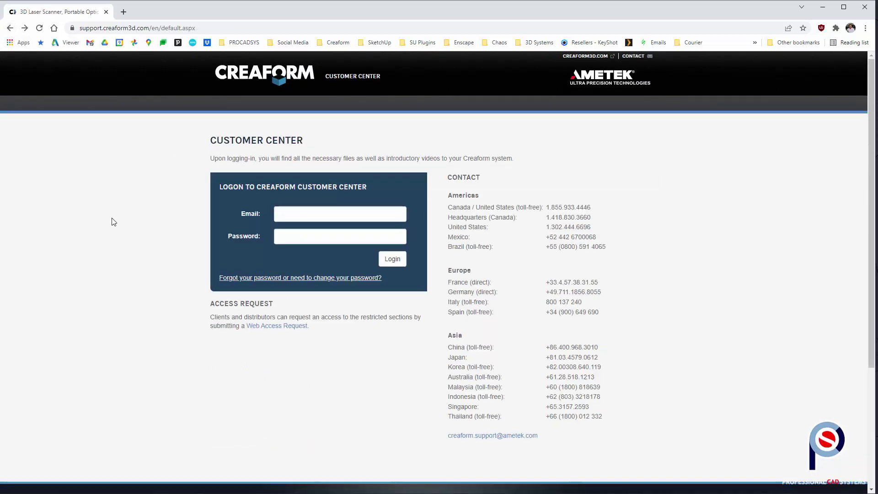
Step: Log in with the saved account email and open the My Products list
{"action": "left_click", "coordinate": [314, 215]}
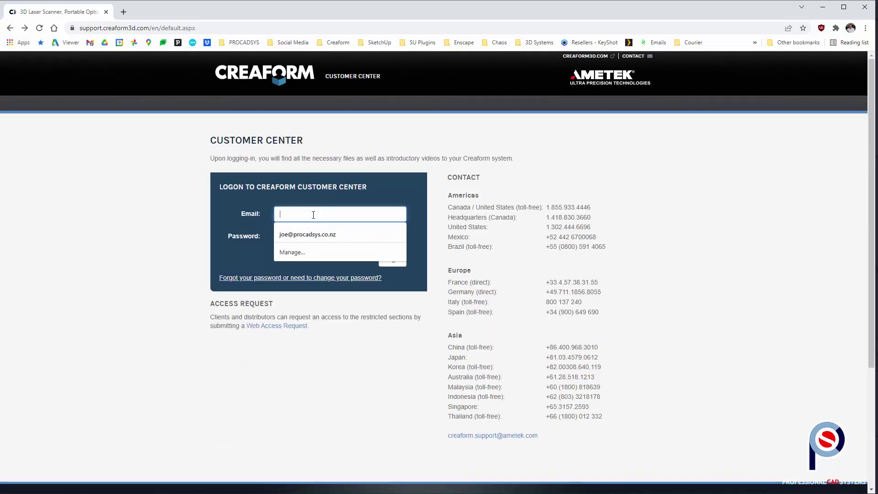
{"action": "key", "text": "Down"}
{"action": "key", "text": "Return"}
{"action": "key", "text": "Return"}
{"action": "left_click", "coordinate": [292, 283]}
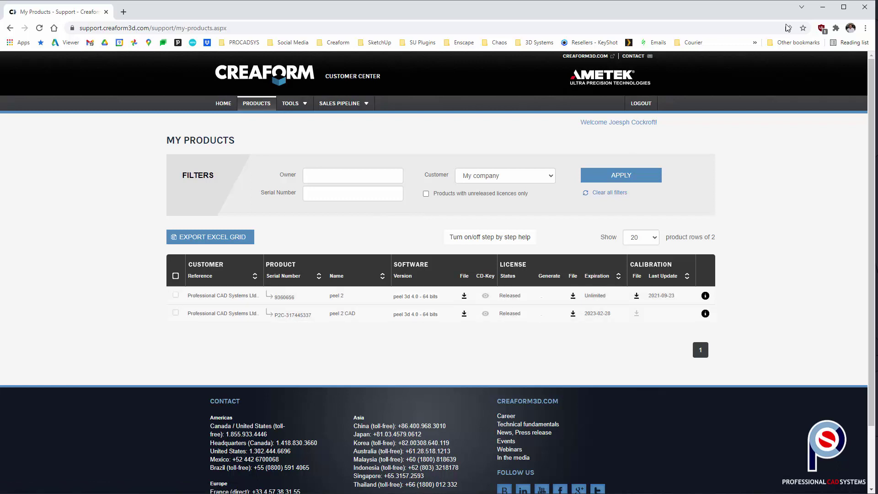
Step: Minimize the browser and bring up Control Panel's list of installed programs
{"action": "left_click", "coordinate": [824, 8]}
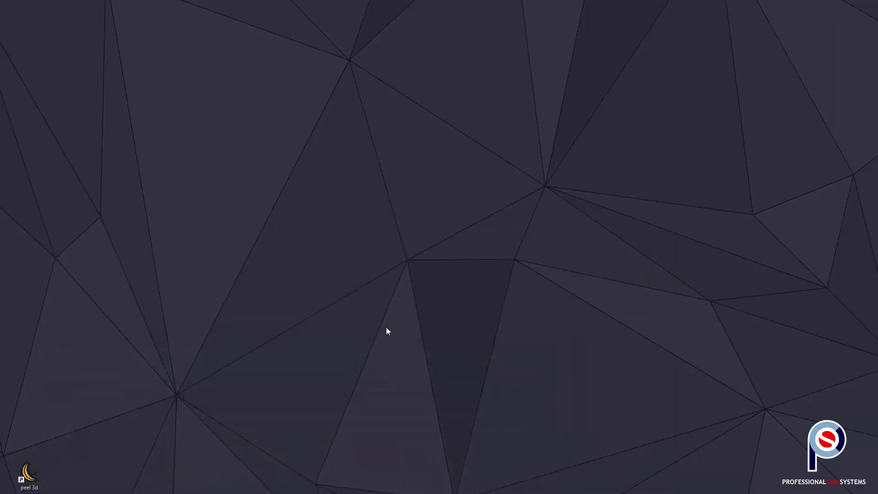
{"action": "key", "text": "super"}
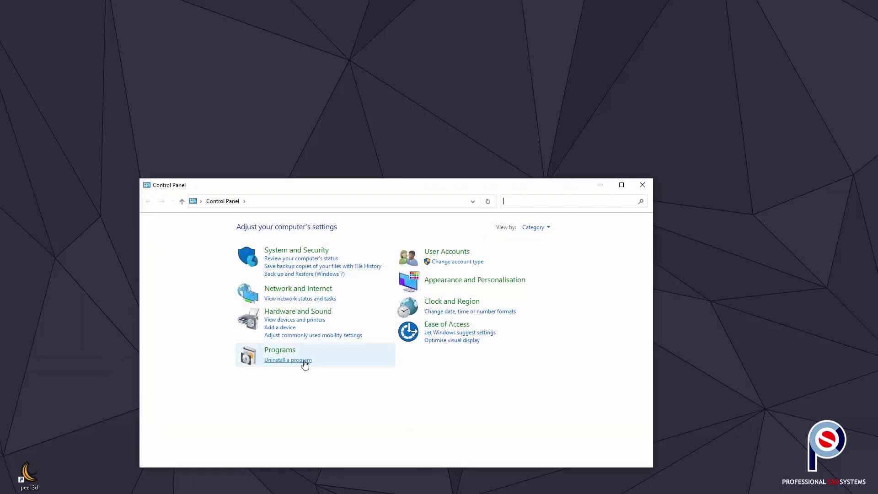
{"action": "left_click", "coordinate": [303, 361]}
{"action": "left_click_drag", "start_coordinate": [346, 185], "coordinate": [375, 101]}
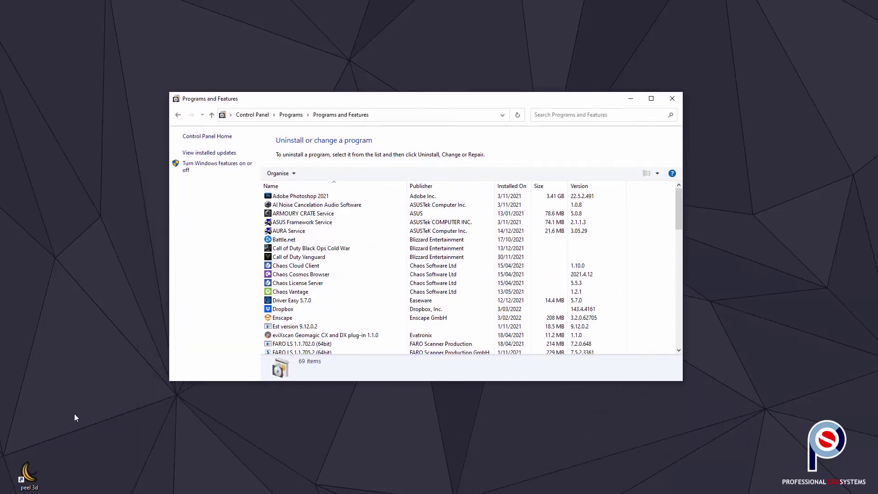
{"action": "key", "text": "super"}
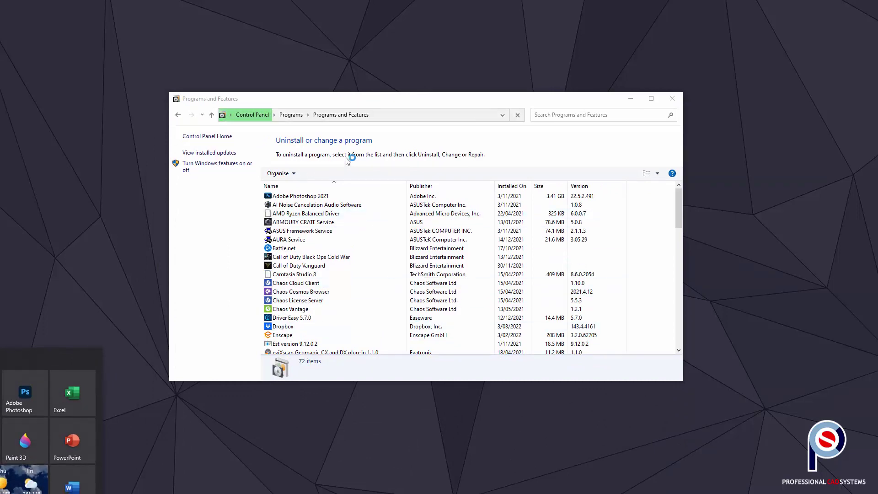
{"action": "left_click", "coordinate": [178, 115]}
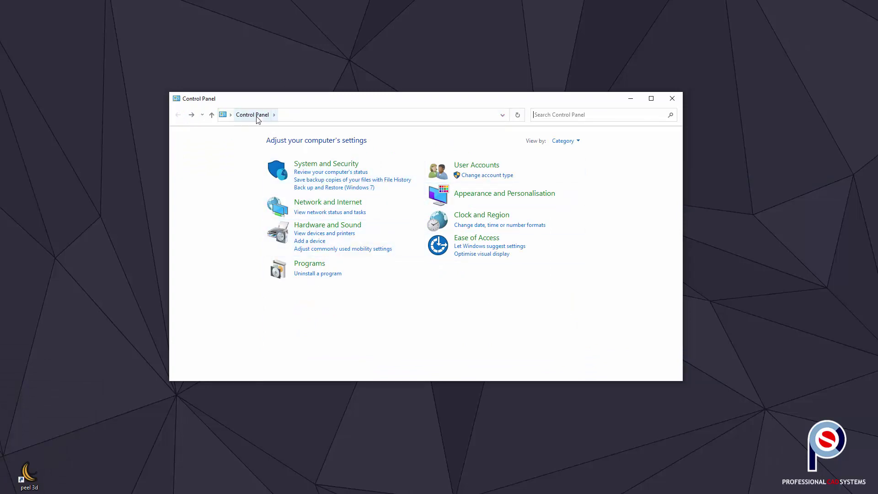
{"action": "left_click", "coordinate": [582, 144]}
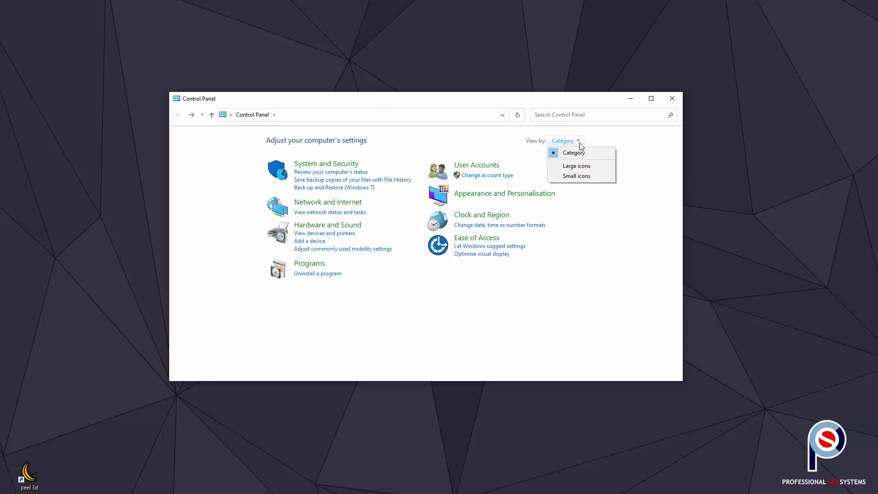
{"action": "left_click", "coordinate": [633, 151]}
Step: Uninstall peel 3d 3.0.2985.1 and put the Peel3D 4.0 installer on the desktop
{"action": "left_click", "coordinate": [315, 275]}
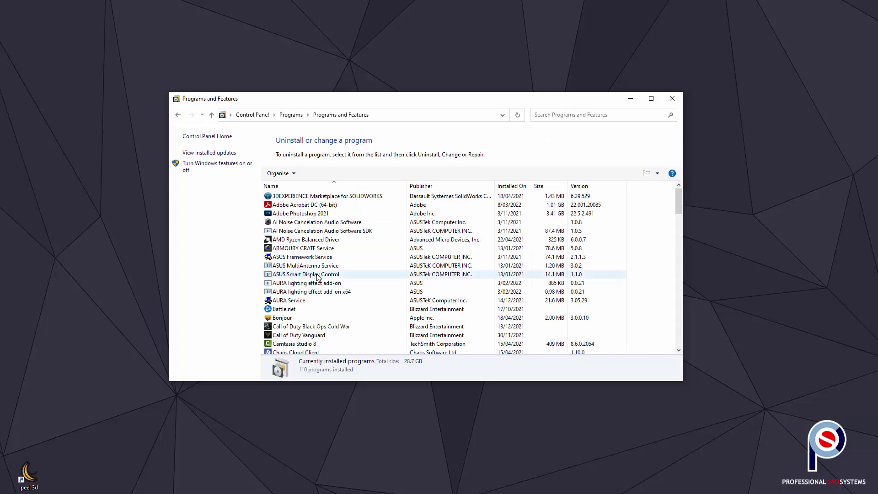
{"action": "scroll", "coordinate": [343, 300], "scroll_direction": "down", "scroll_amount": 5}
{"action": "scroll", "coordinate": [339, 306], "scroll_direction": "down", "scroll_amount": 10}
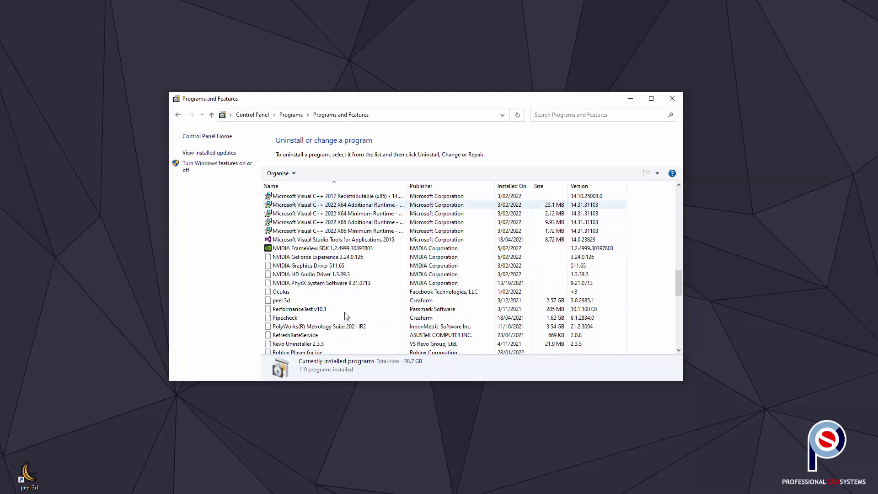
{"action": "left_click", "coordinate": [282, 301]}
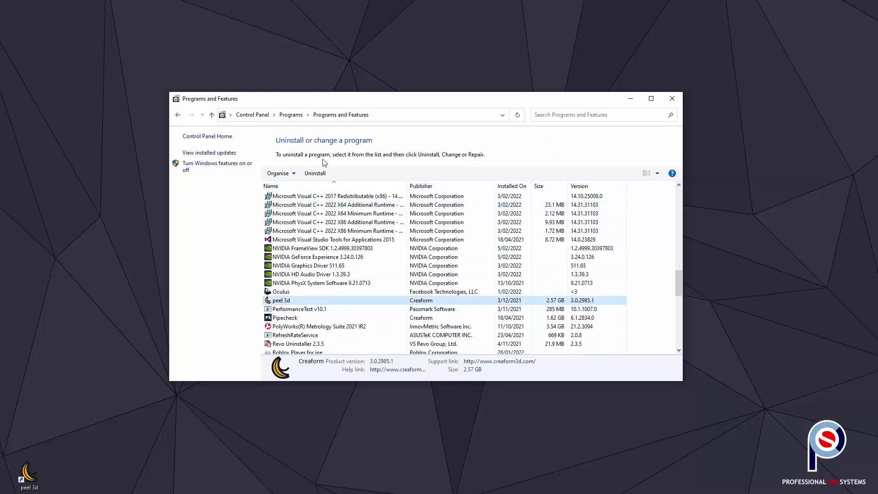
{"action": "left_click", "coordinate": [315, 173]}
{"action": "left_click", "coordinate": [438, 324]}
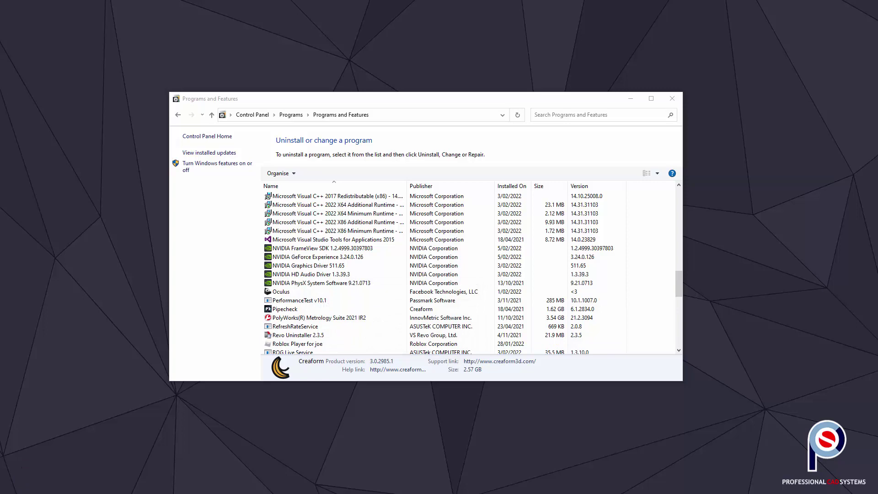
{"action": "left_click_drag", "start_coordinate": [51, 226], "coordinate": [98, 250]}
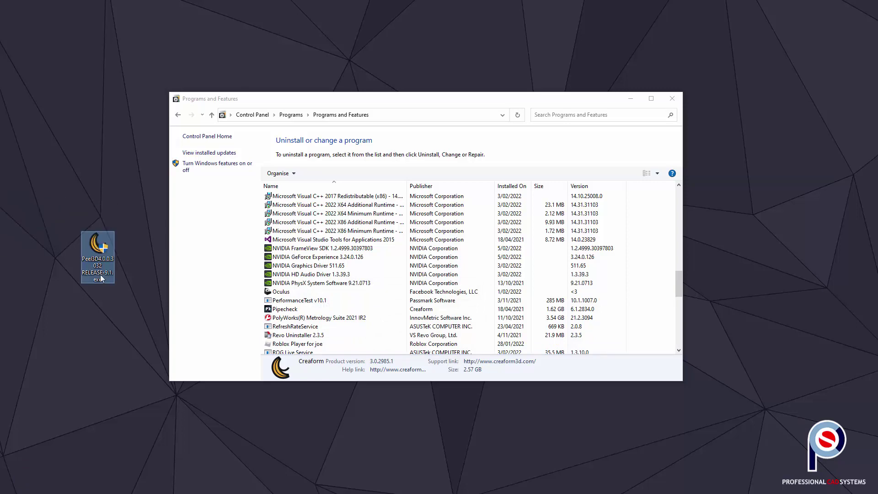
{"action": "left_click", "coordinate": [672, 98]}
Step: Keep the installer in Dropbox, place it at lower left, and run it despite SmartScreen
{"action": "left_click", "coordinate": [486, 351]}
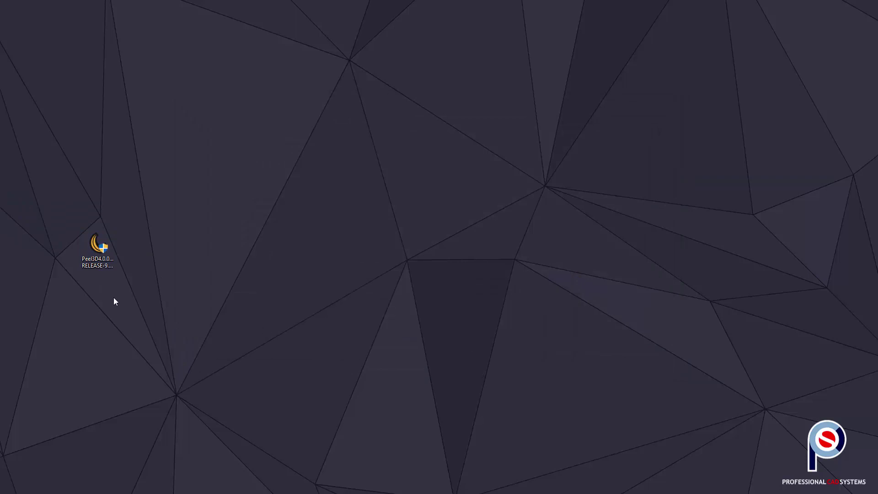
{"action": "left_click_drag", "start_coordinate": [0, 274], "coordinate": [79, 296]}
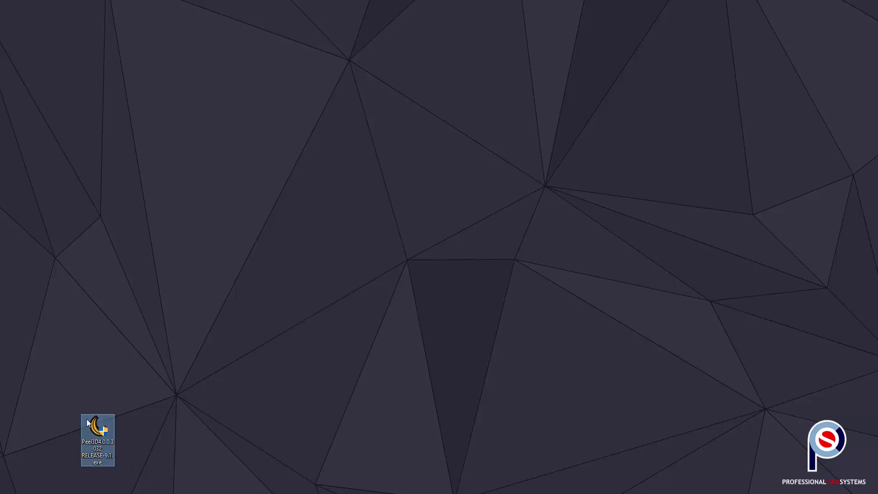
{"action": "double_click", "coordinate": [93, 431]}
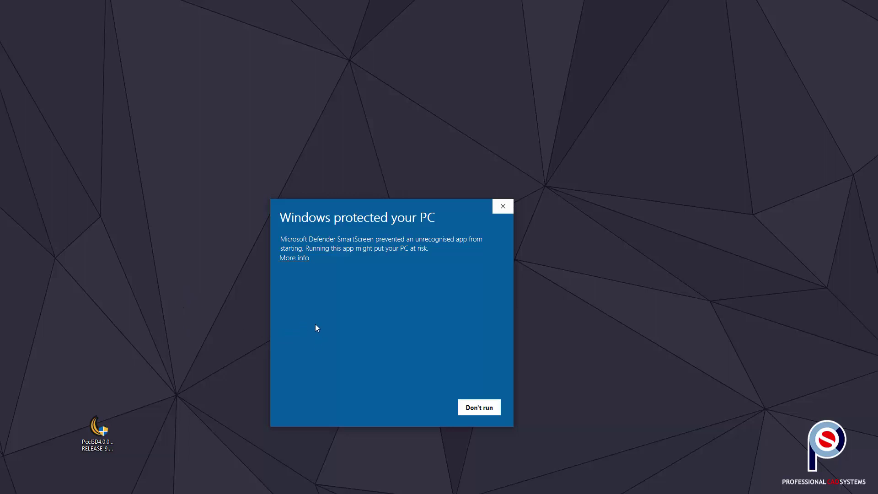
{"action": "left_click", "coordinate": [295, 259]}
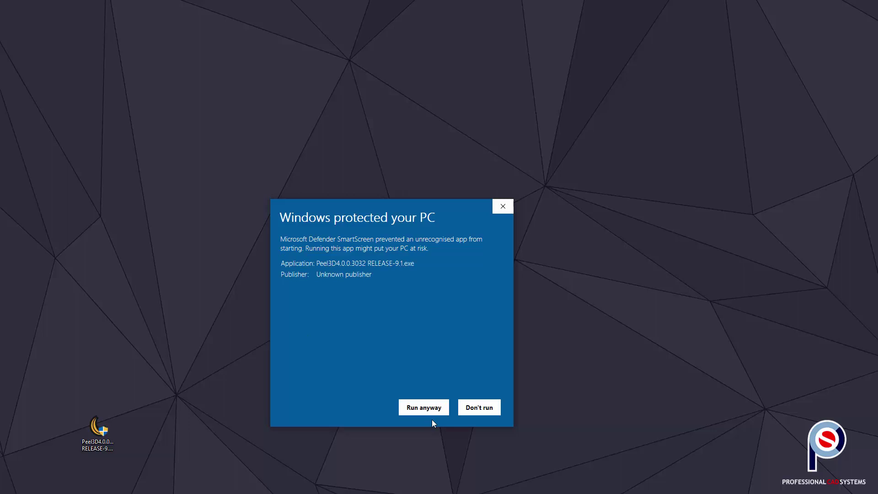
{"action": "left_click", "coordinate": [423, 409]}
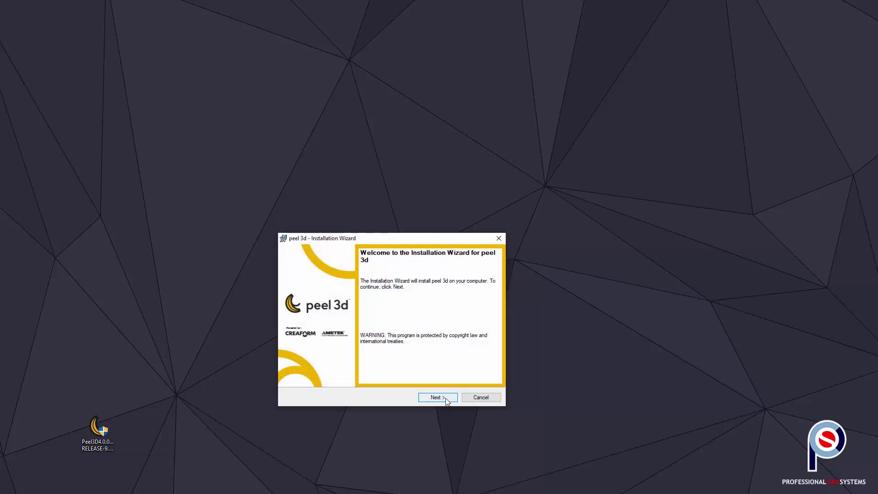
Step: Install peel 3d to C:\Program Files\Peel3D\ with default features and launch Product Manager
{"action": "left_click", "coordinate": [446, 398]}
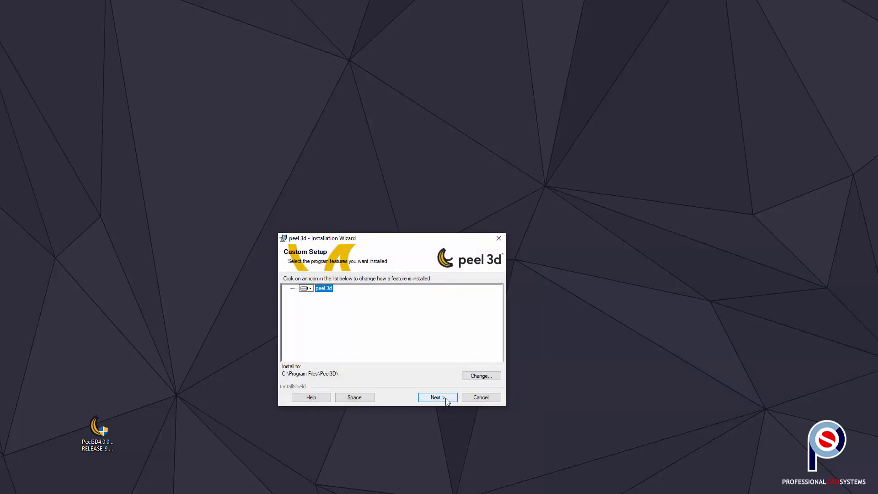
{"action": "left_click", "coordinate": [446, 398]}
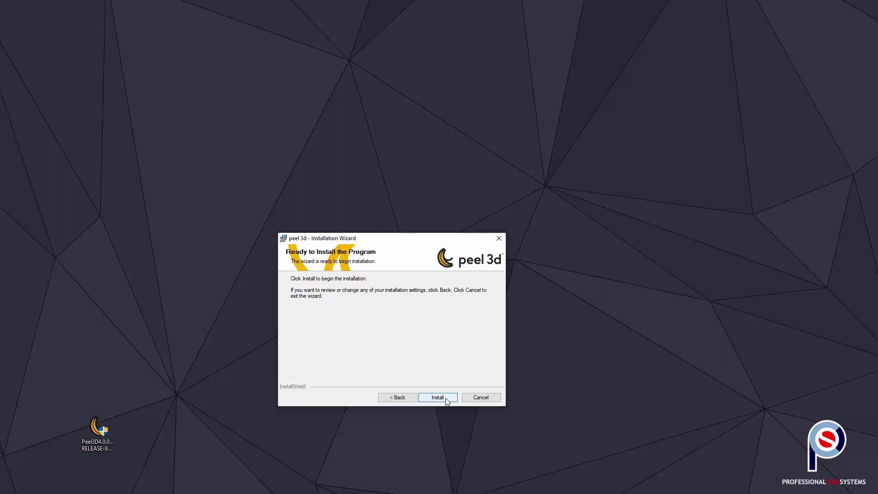
{"action": "left_click", "coordinate": [446, 399]}
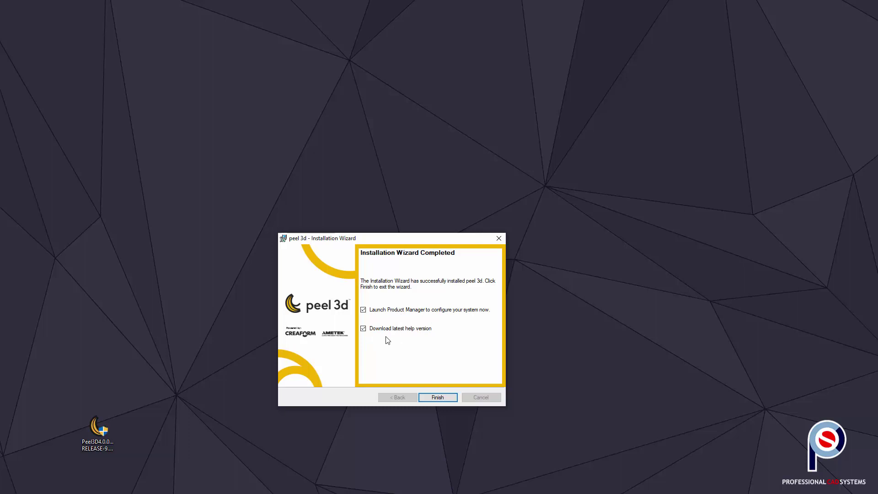
{"action": "left_click", "coordinate": [443, 398]}
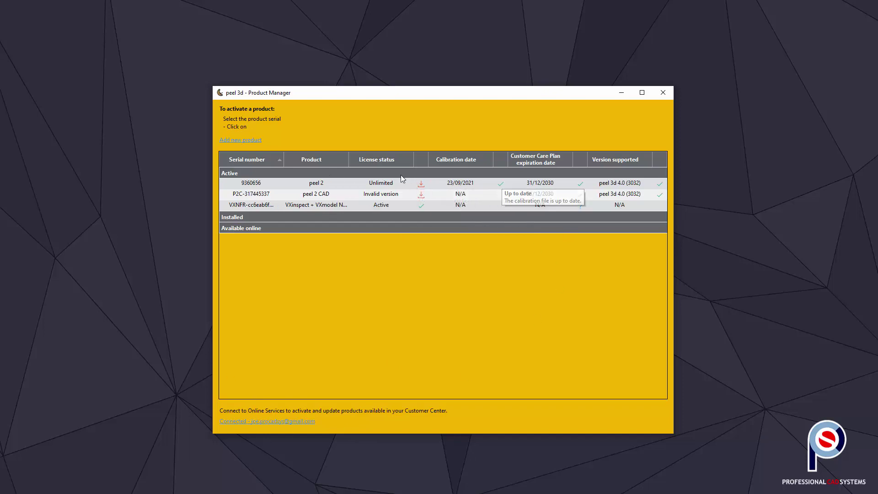
Step: Connect Product Manager to online services through the Options dialog
{"action": "left_click", "coordinate": [255, 424]}
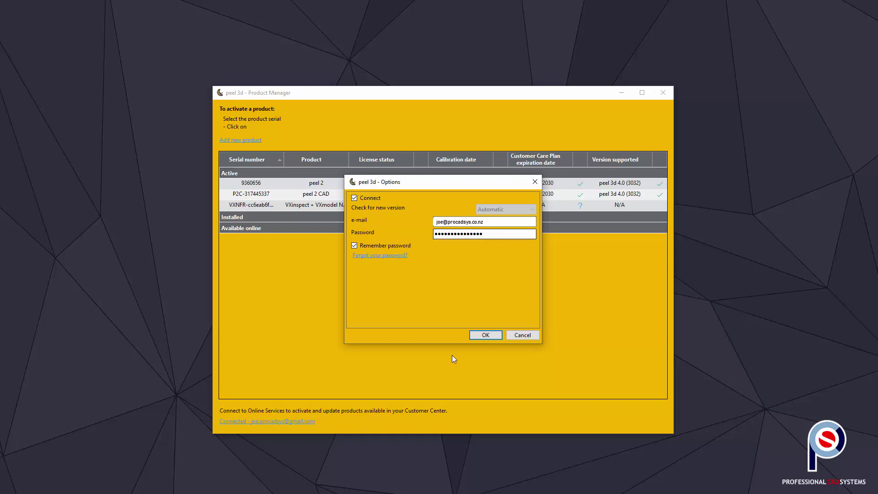
{"action": "left_click", "coordinate": [487, 337]}
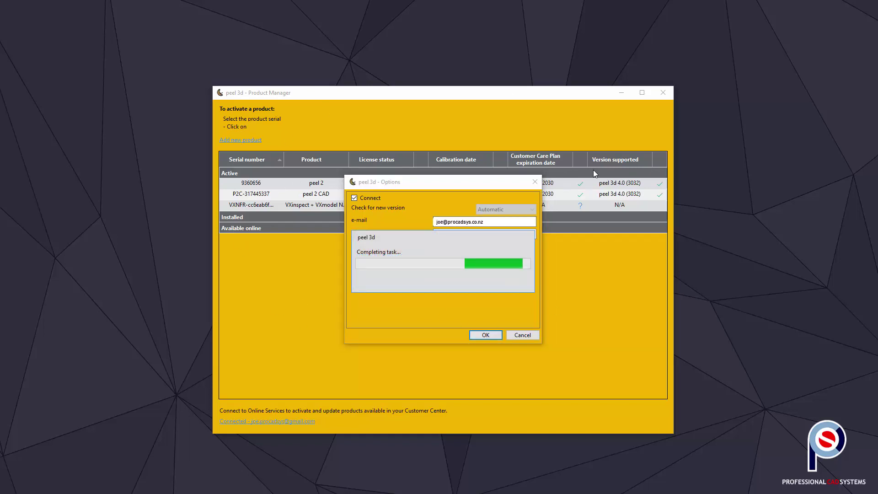
{"action": "left_click", "coordinate": [480, 334]}
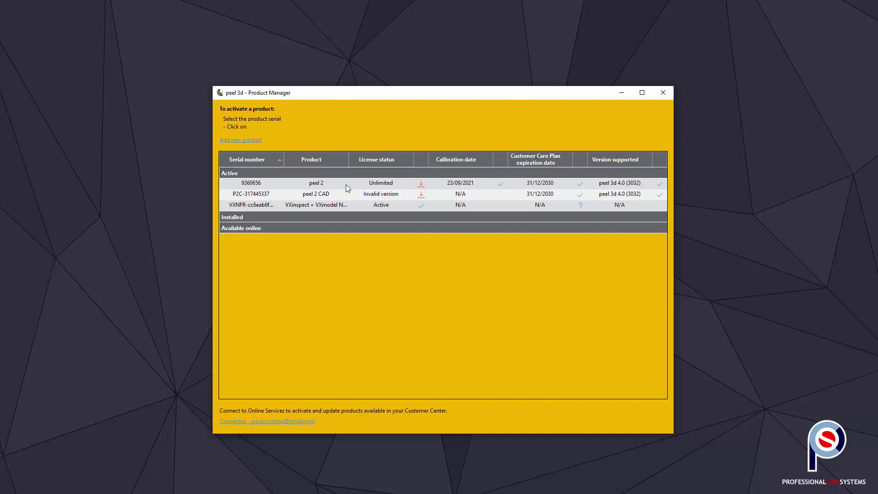
Step: Download the latest peel 2 and peel 2 CAD licenses, dismissing the version notices
{"action": "left_click", "coordinate": [421, 185]}
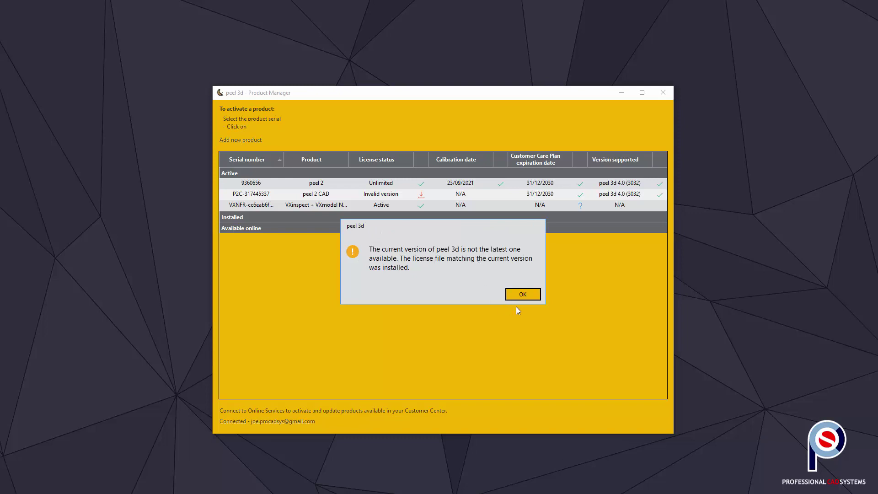
{"action": "left_click", "coordinate": [523, 295]}
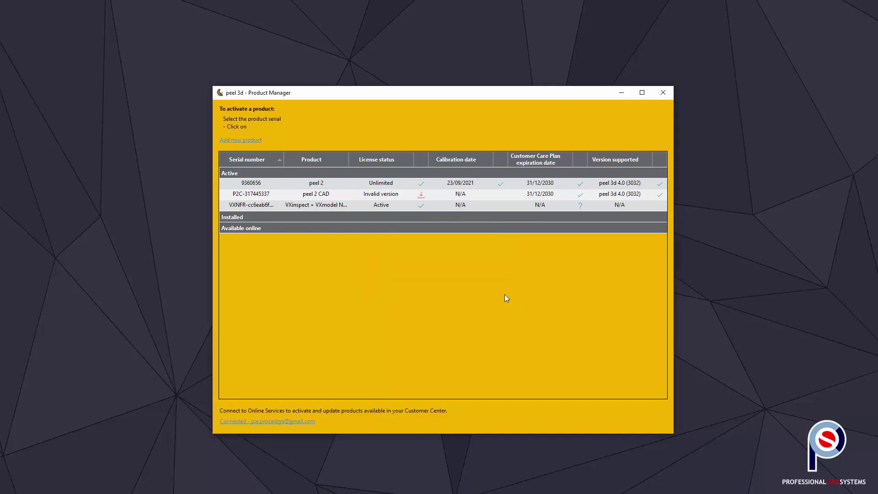
{"action": "left_click", "coordinate": [421, 194]}
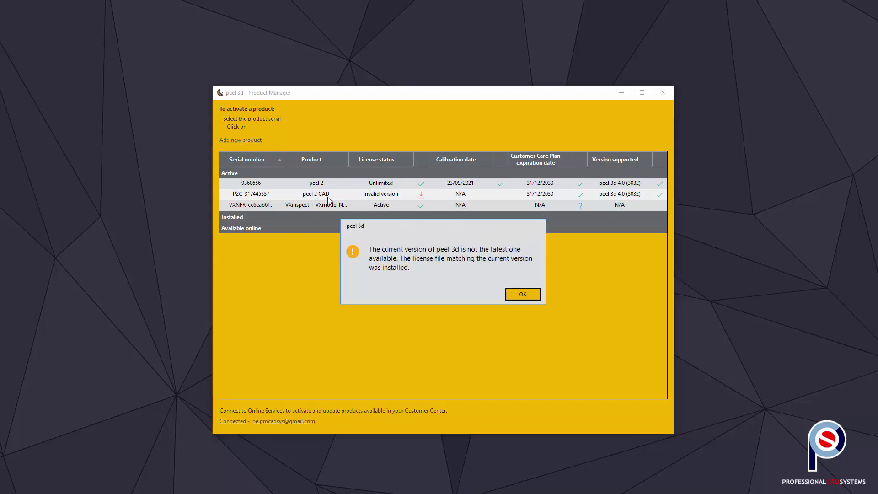
{"action": "left_click", "coordinate": [514, 296]}
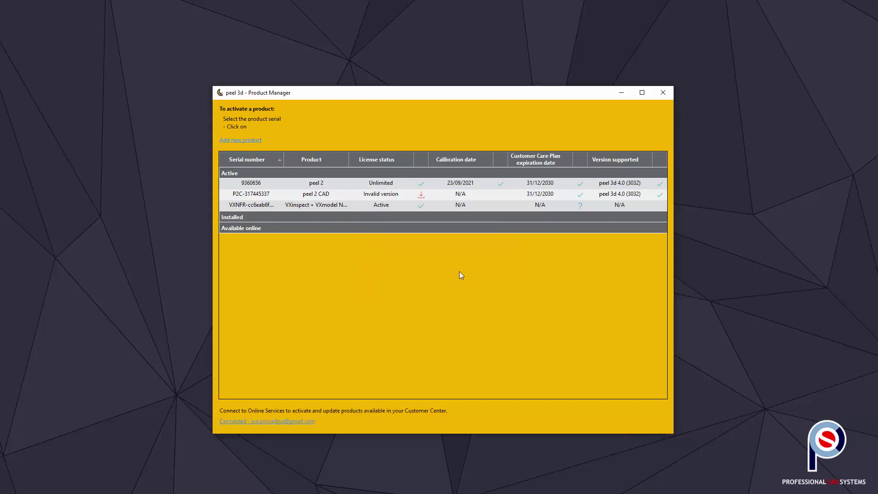
{"action": "left_click", "coordinate": [447, 198]}
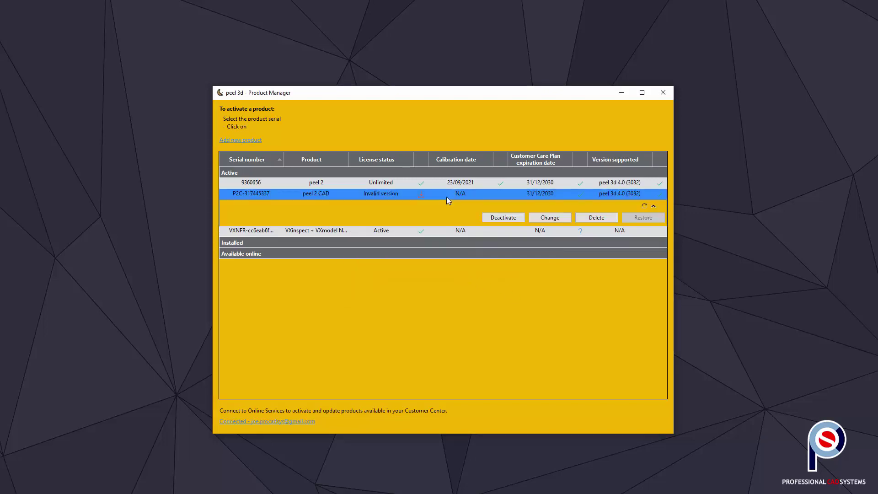
{"action": "left_click", "coordinate": [383, 185]}
Step: Save the peel 2 license (.clf), calibration (.cst) and peel 2 CAD license (.cku) files to the Desktop
{"action": "left_click", "coordinate": [373, 219]}
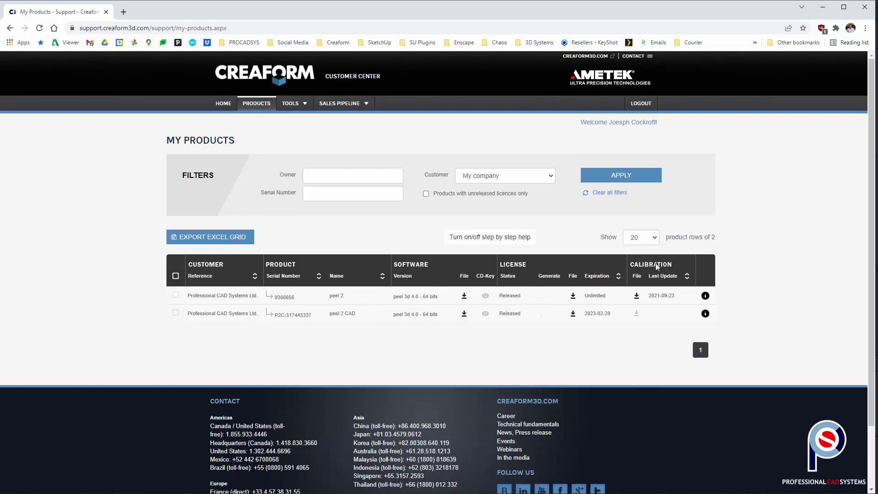
{"action": "left_click", "coordinate": [573, 296]}
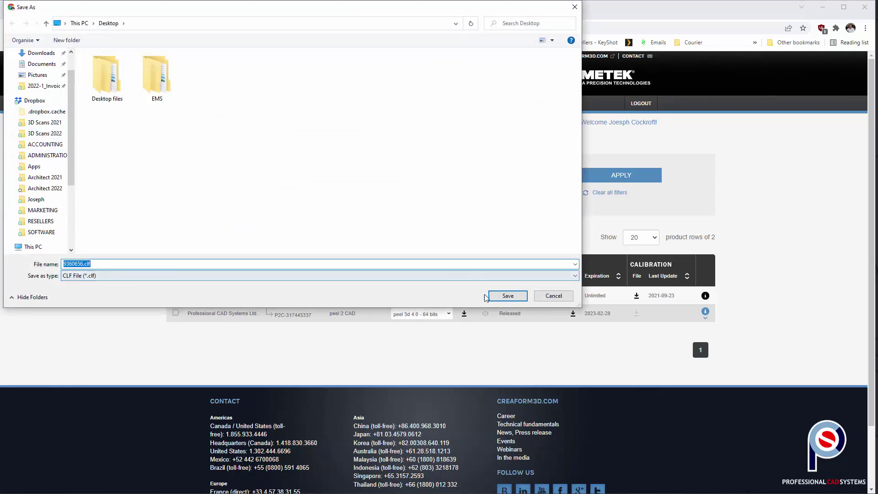
{"action": "left_click", "coordinate": [501, 296]}
{"action": "left_click", "coordinate": [636, 295]}
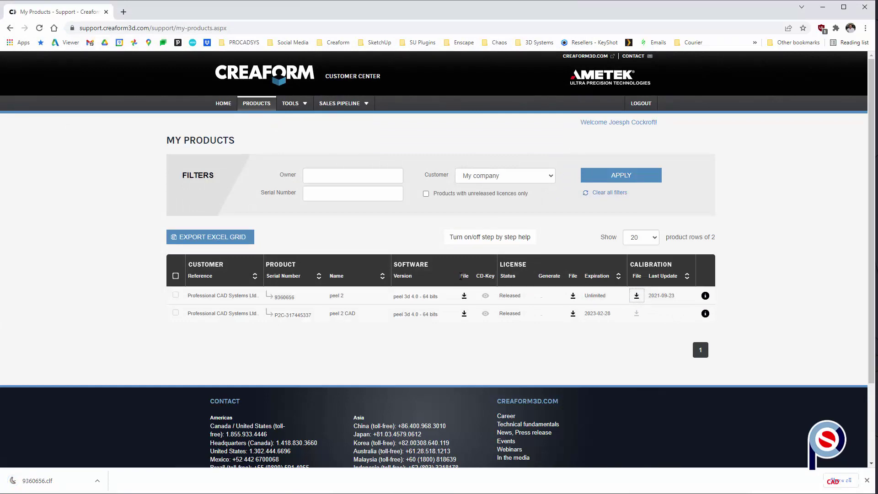
{"action": "left_click", "coordinate": [504, 296]}
{"action": "left_click", "coordinate": [572, 315]}
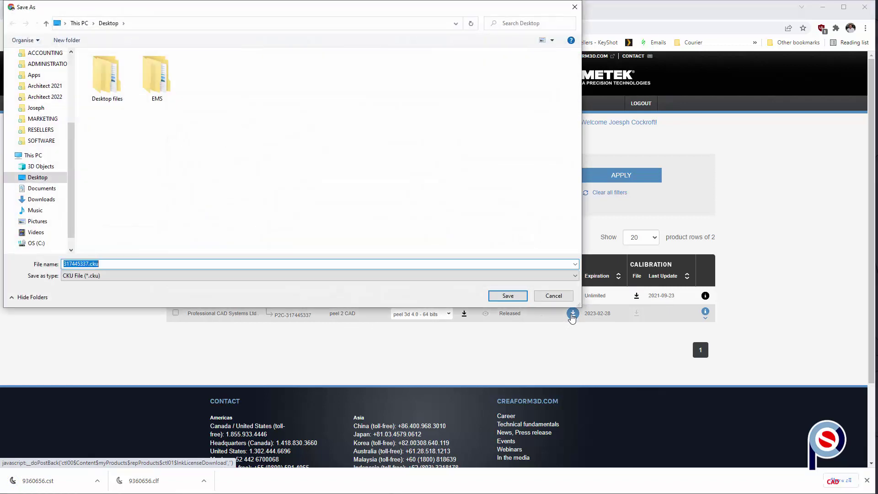
{"action": "left_click", "coordinate": [509, 297]}
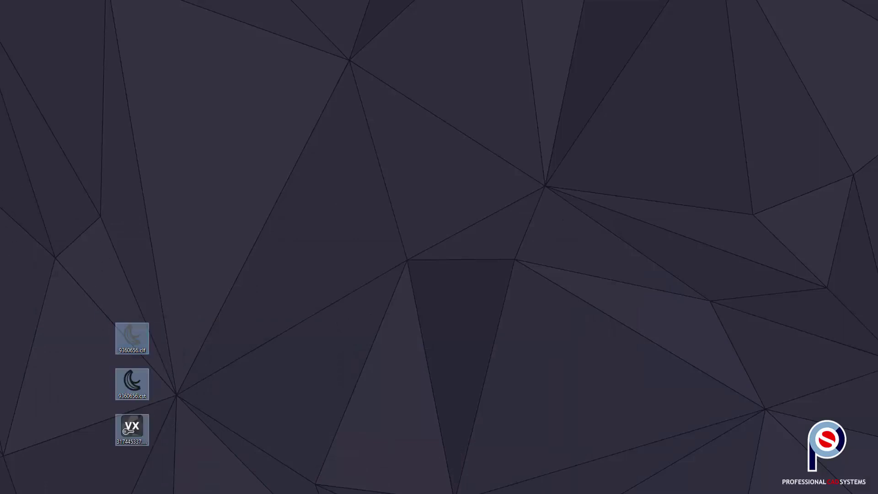
Step: Put the .clf and .cst files side by side, the .cku below, and the shortcut bottom-left
{"action": "left_click_drag", "start_coordinate": [45, 435], "coordinate": [51, 455]}
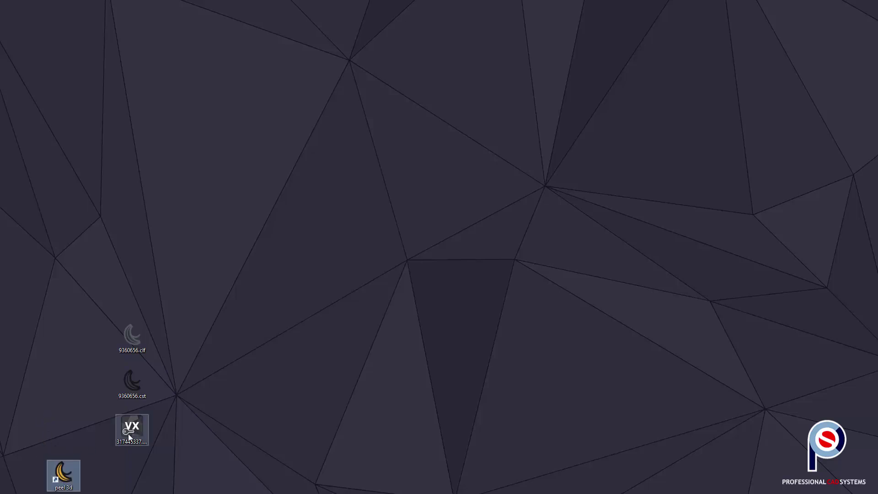
{"action": "left_click_drag", "start_coordinate": [136, 383], "coordinate": [168, 337]}
{"action": "left_click_drag", "start_coordinate": [126, 449], "coordinate": [130, 390]}
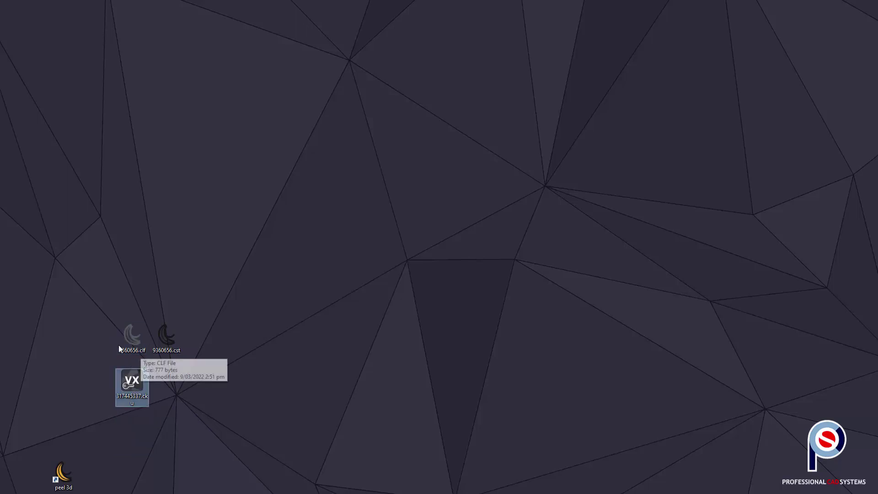
{"action": "left_click", "coordinate": [131, 339]}
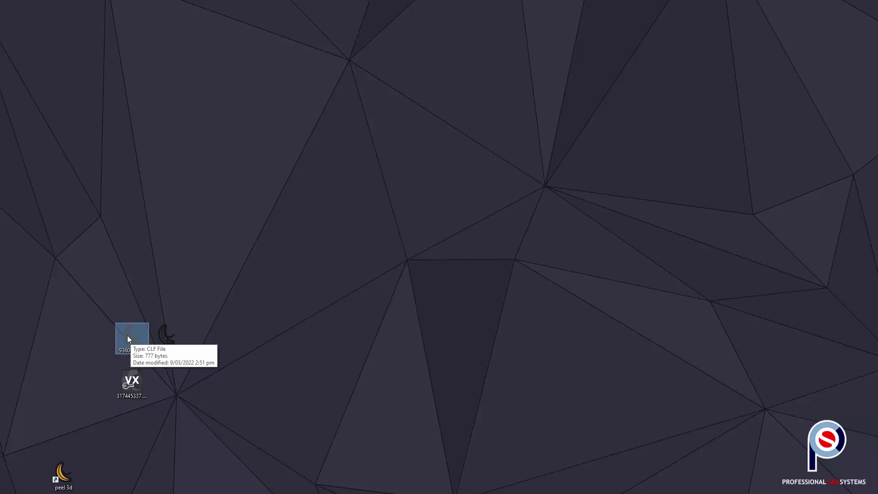
{"action": "left_click", "coordinate": [172, 338], "text": "ctrl"}
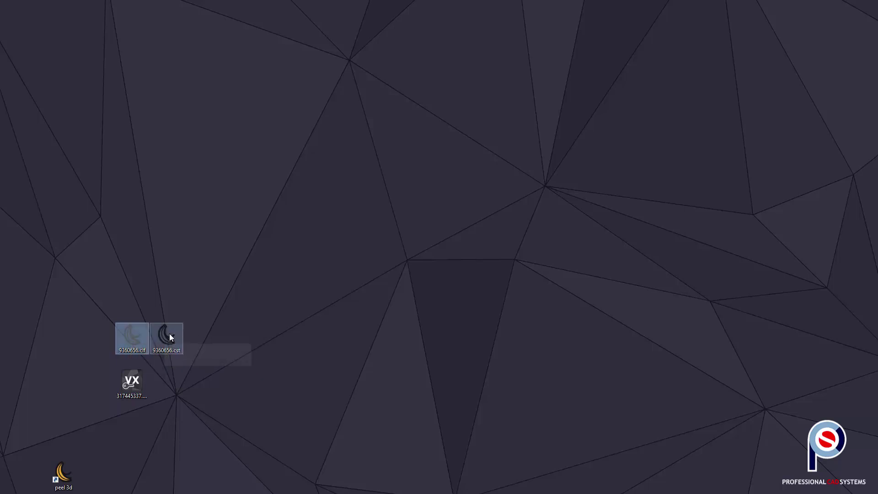
{"action": "left_click", "coordinate": [135, 378]}
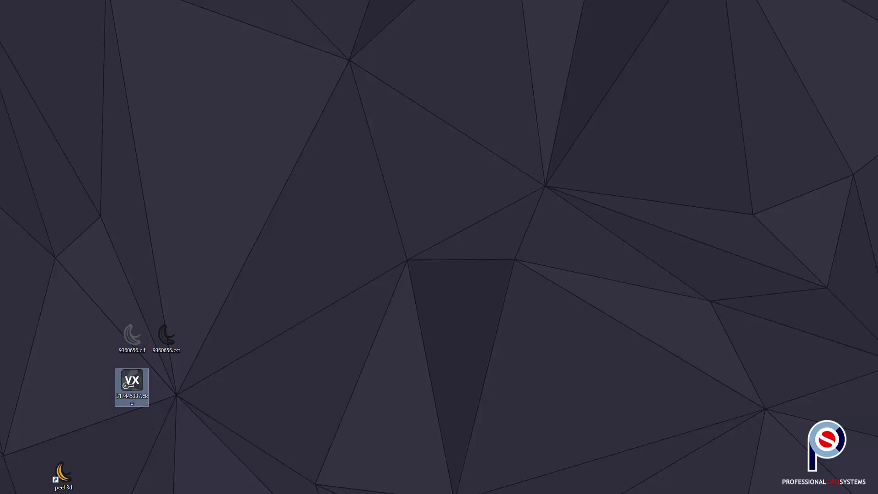
Step: Search 'vx' from Start, close the VXelements Product Manager, and search 'vx' again
{"action": "key", "text": "super"}
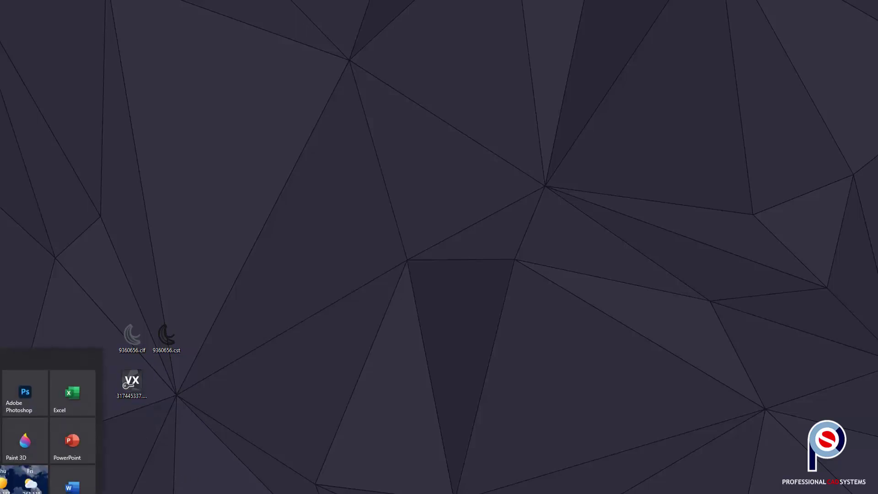
{"action": "type", "text": "vx"}
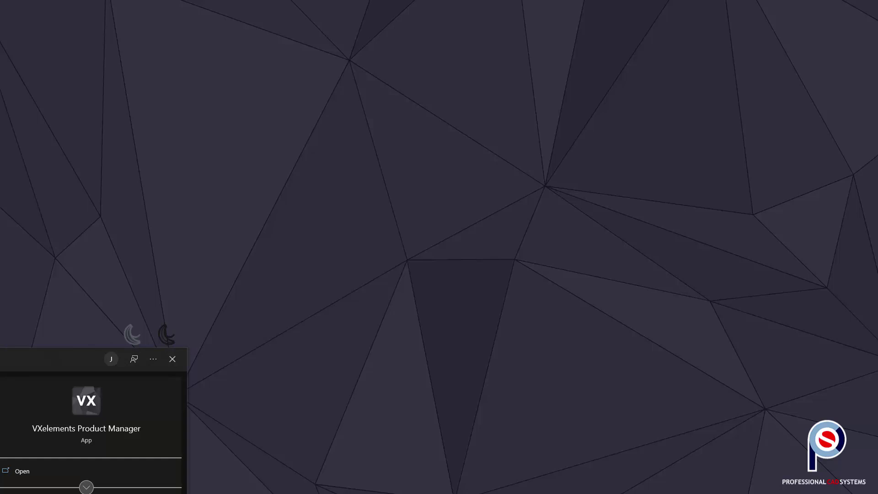
{"action": "key", "text": "Return"}
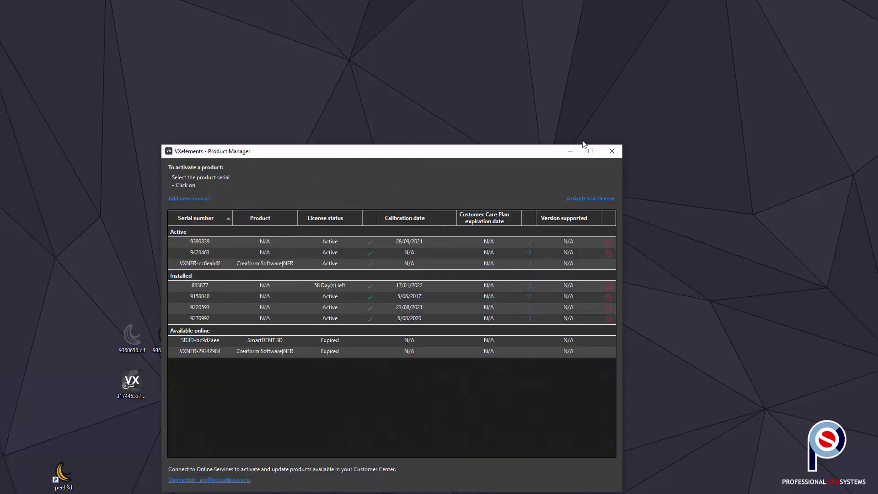
{"action": "left_click", "coordinate": [612, 151]}
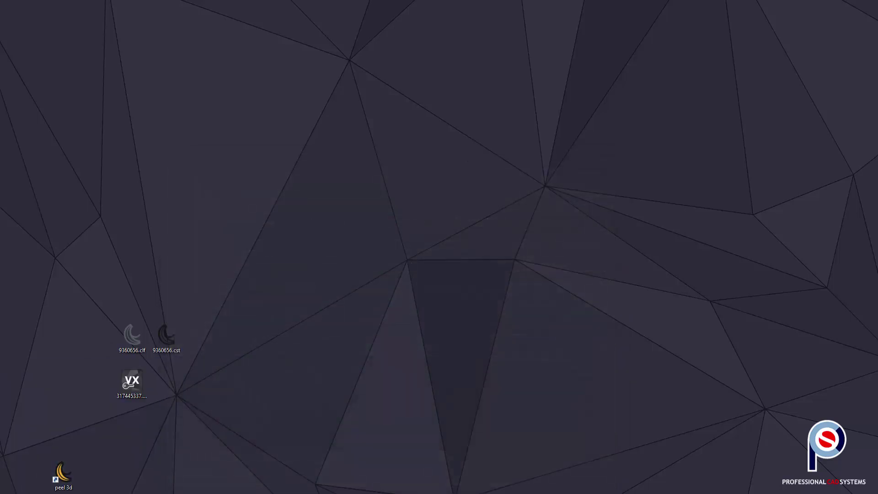
{"action": "key", "text": "super"}
{"action": "type", "text": "peel"}
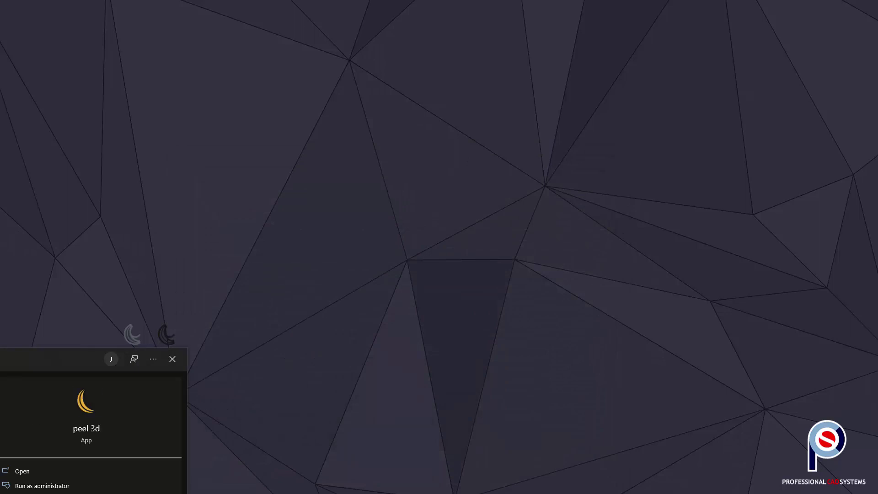
{"action": "type", "text": " 1"}
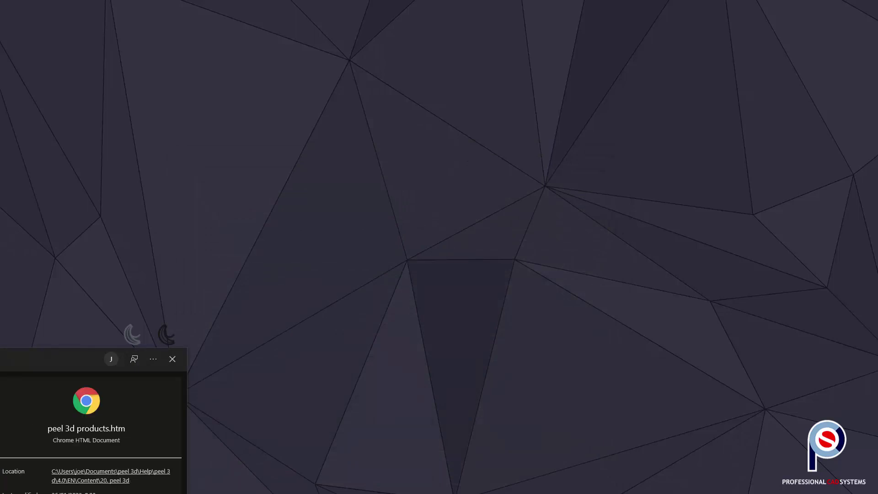
{"action": "key", "text": "BackSpace"}
{"action": "key", "text": "BackSpace"}
{"action": "key", "text": "BackSpace"}
{"action": "key", "text": "BackSpace"}
{"action": "key", "text": "BackSpace"}
{"action": "key", "text": "BackSpace"}
{"action": "type", "text": "vx"}
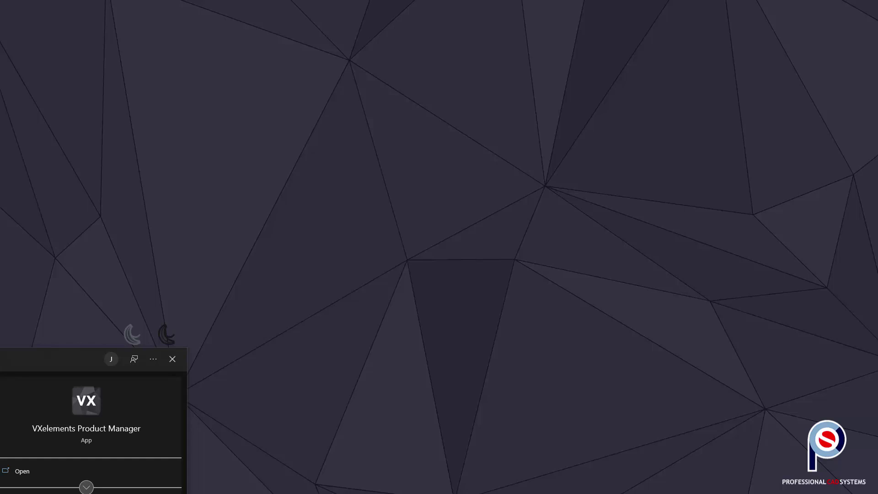
{"action": "key", "text": "Return"}
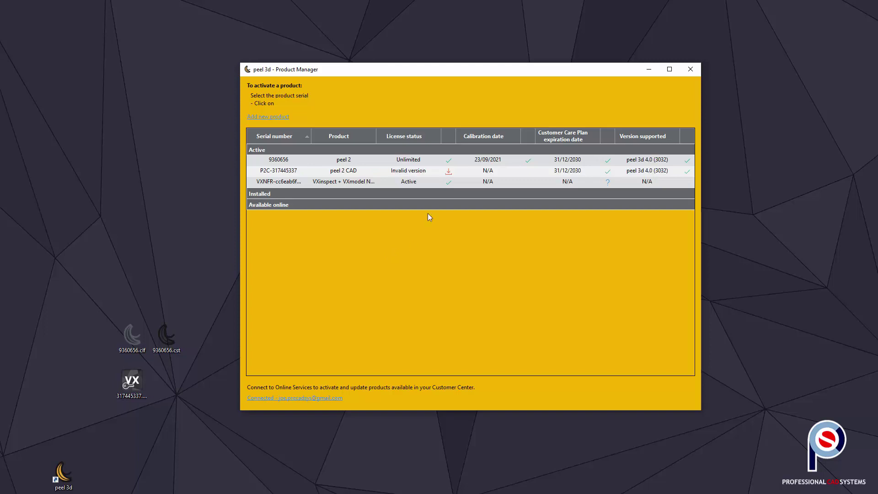
Step: Assign calibration 9360656.cst and license 9360656.clf from the Desktop to the peel 2 scanner
{"action": "left_click", "coordinate": [417, 161]}
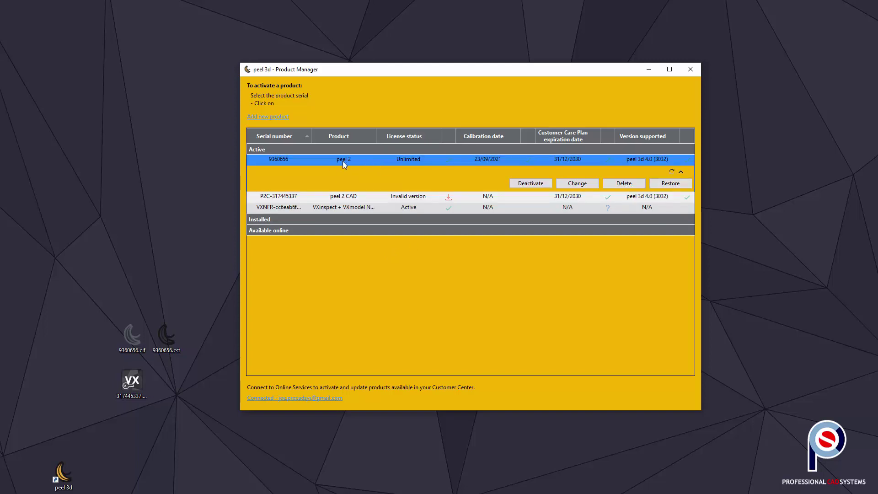
{"action": "left_click", "coordinate": [589, 185]}
{"action": "left_click", "coordinate": [410, 115]}
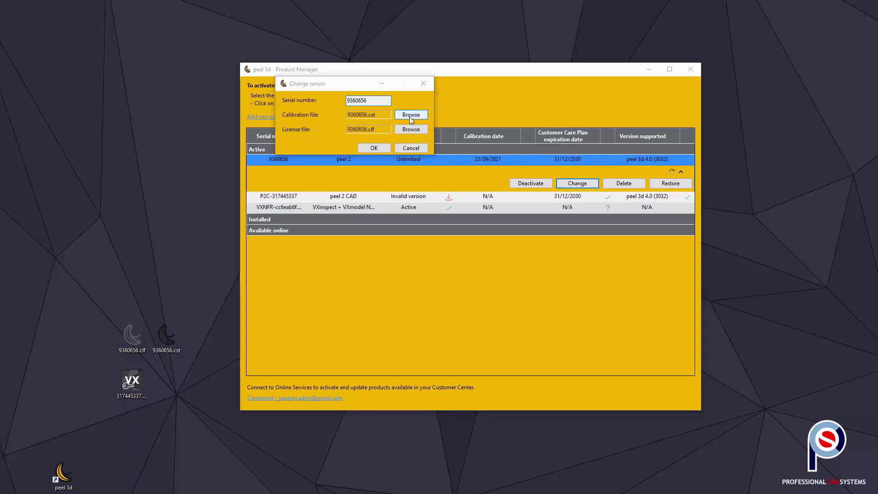
{"action": "left_click", "coordinate": [313, 164]}
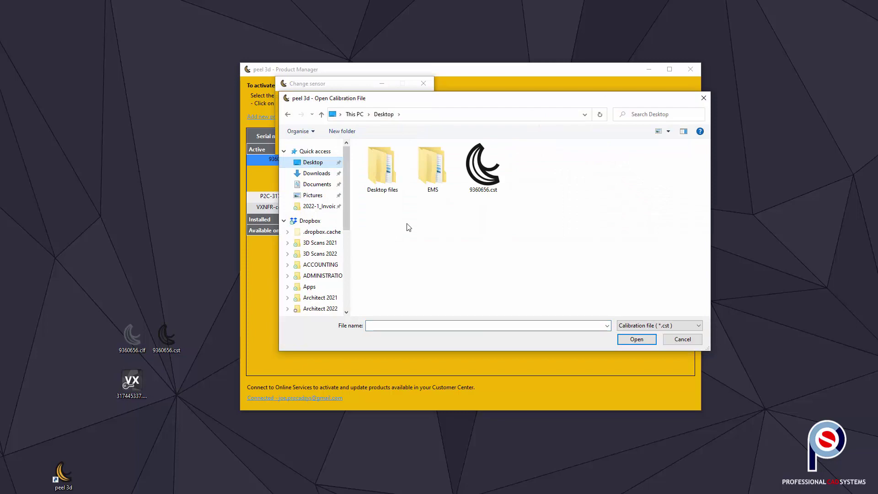
{"action": "double_click", "coordinate": [480, 172]}
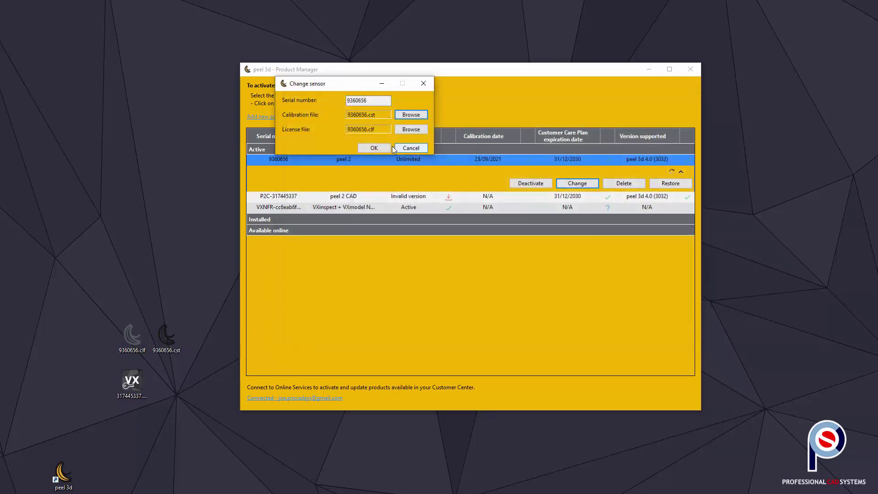
{"action": "left_click", "coordinate": [411, 130]}
{"action": "double_click", "coordinate": [483, 165]}
{"action": "left_click", "coordinate": [378, 148]}
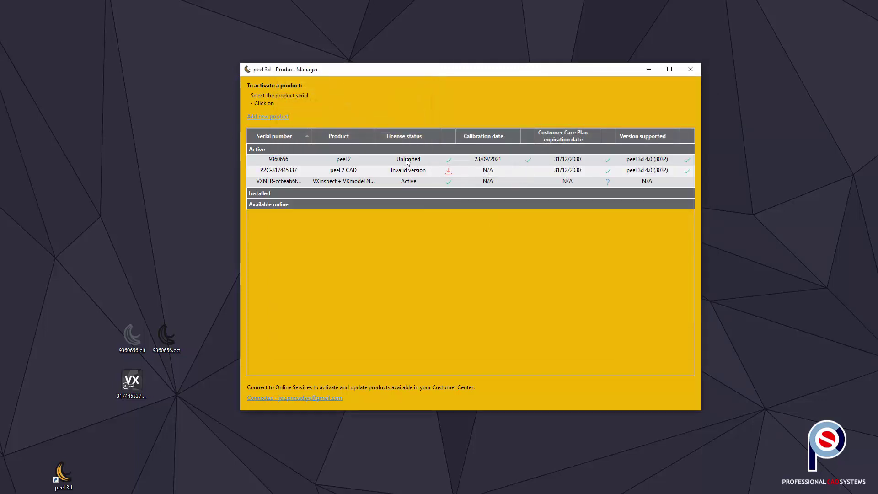
{"action": "mouse_move", "coordinate": [451, 159]}
Step: Apply the .cku dongle license file, confirm the update, and close both Product Manager windows
{"action": "left_click", "coordinate": [136, 388]}
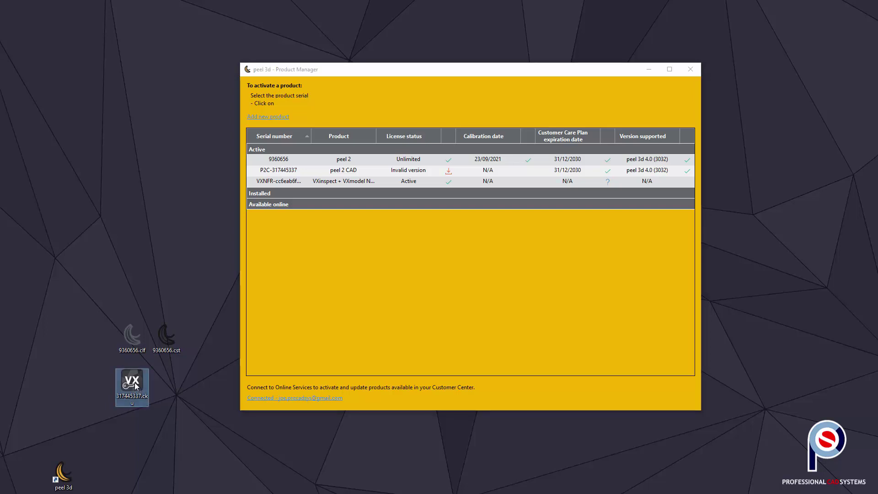
{"action": "double_click", "coordinate": [136, 386]}
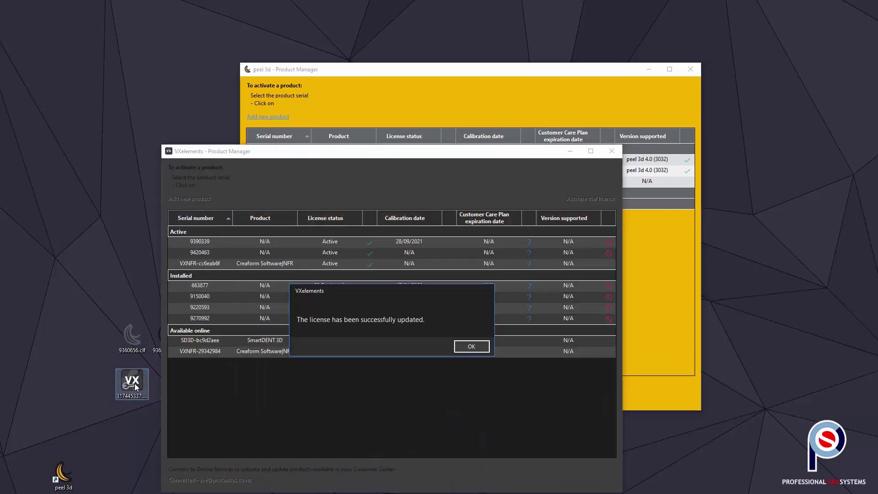
{"action": "left_click", "coordinate": [472, 342]}
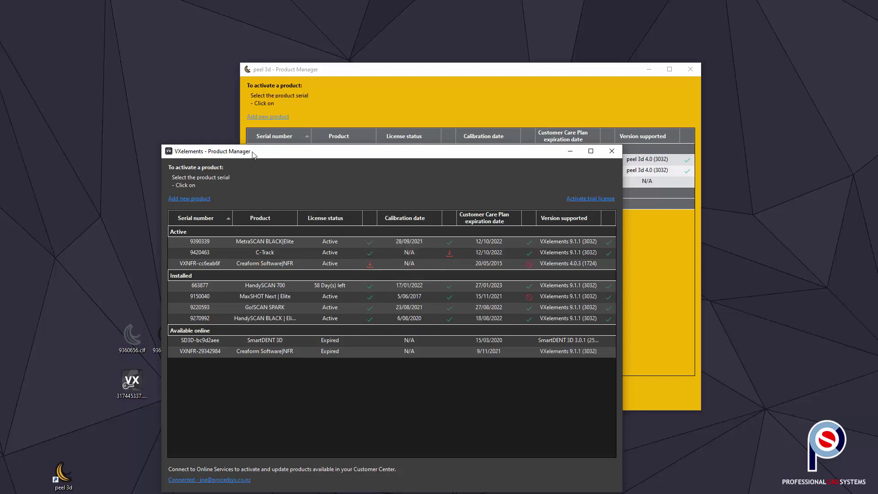
{"action": "left_click", "coordinate": [612, 151]}
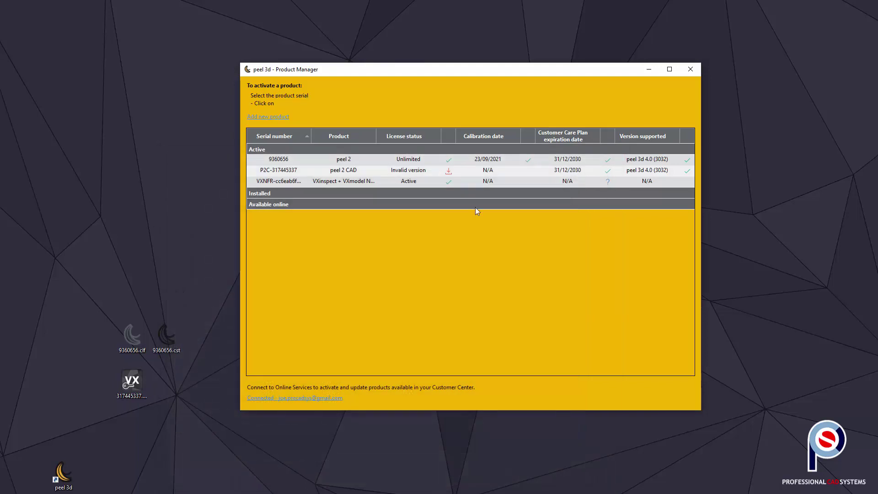
{"action": "left_click", "coordinate": [691, 70]}
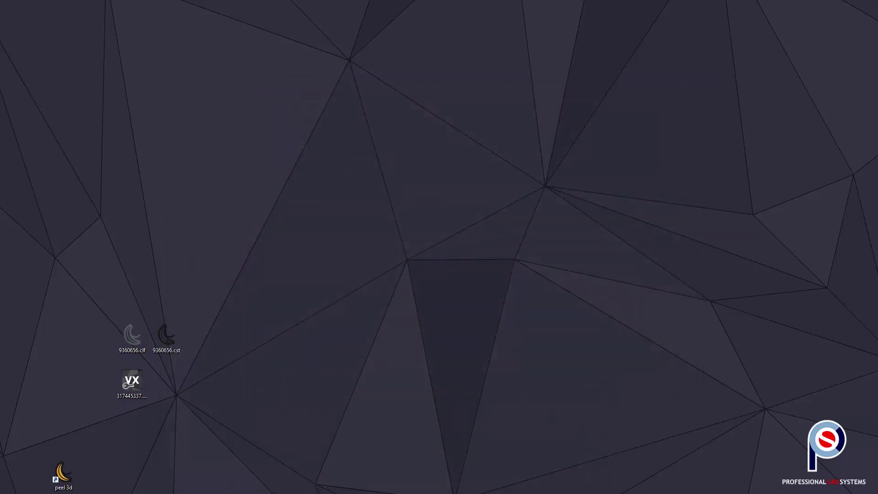
{"action": "key", "text": "super"}
{"action": "type", "text": "vx"}
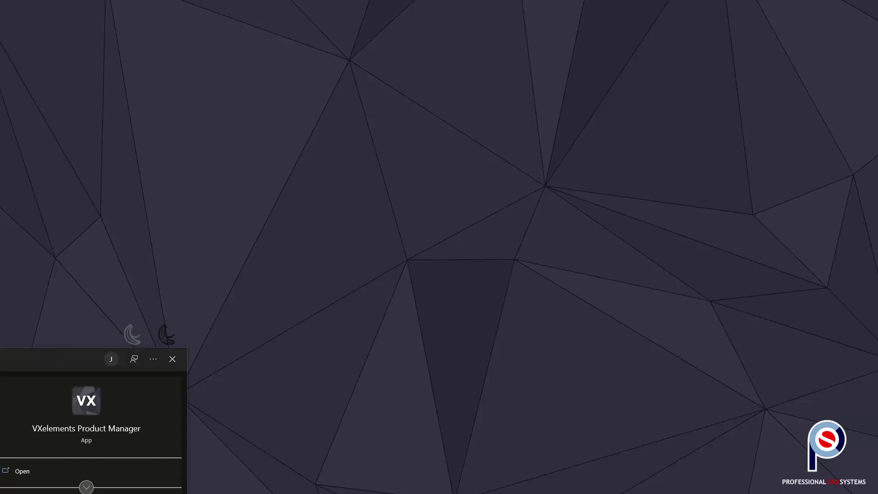
{"action": "key", "text": "Return"}
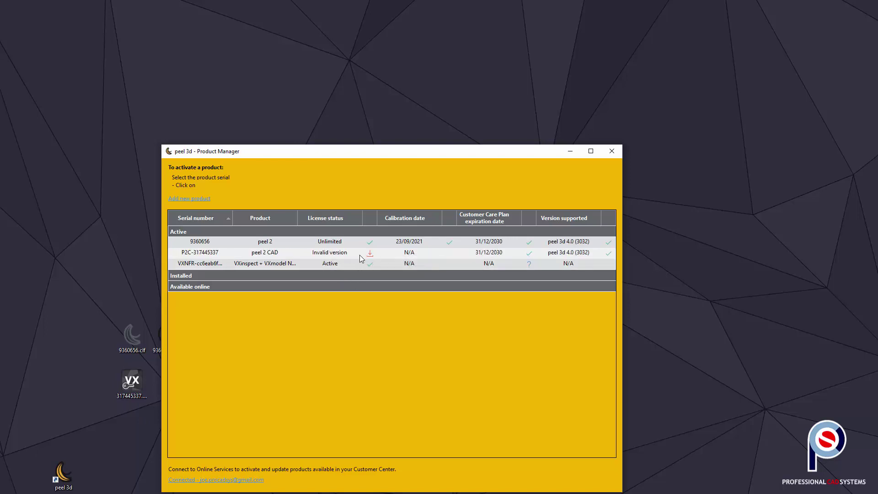
{"action": "left_click", "coordinate": [324, 254]}
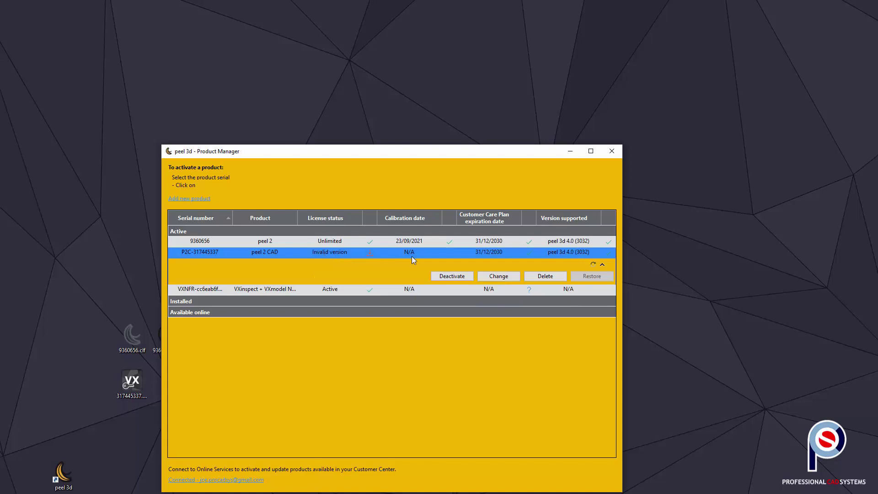
{"action": "left_click", "coordinate": [613, 153]}
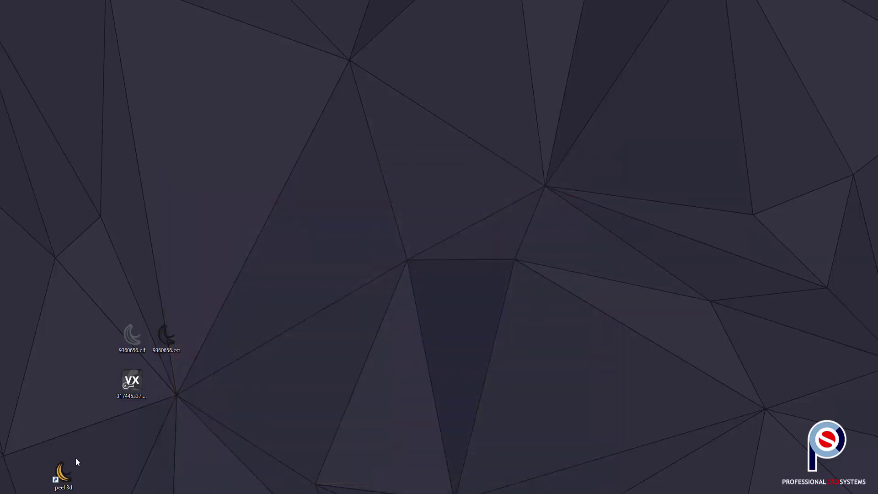
Step: Launch peel 3d from its desktop shortcut and accept the startup terms and conditions
{"action": "double_click", "coordinate": [63, 473]}
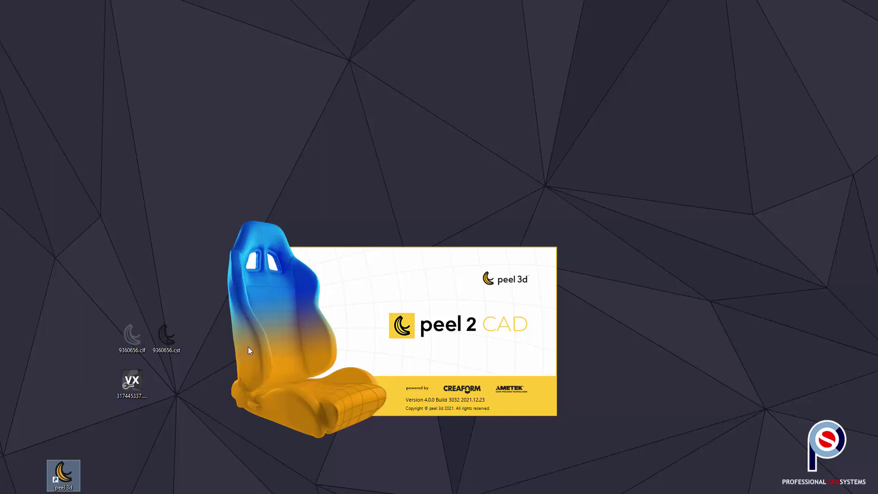
{"action": "left_click", "coordinate": [290, 325]}
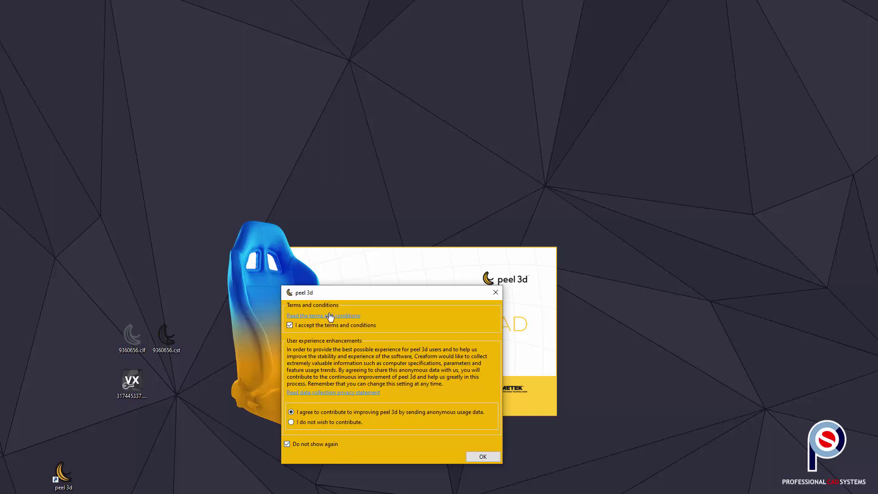
{"action": "left_click_drag", "start_coordinate": [333, 295], "coordinate": [331, 188]}
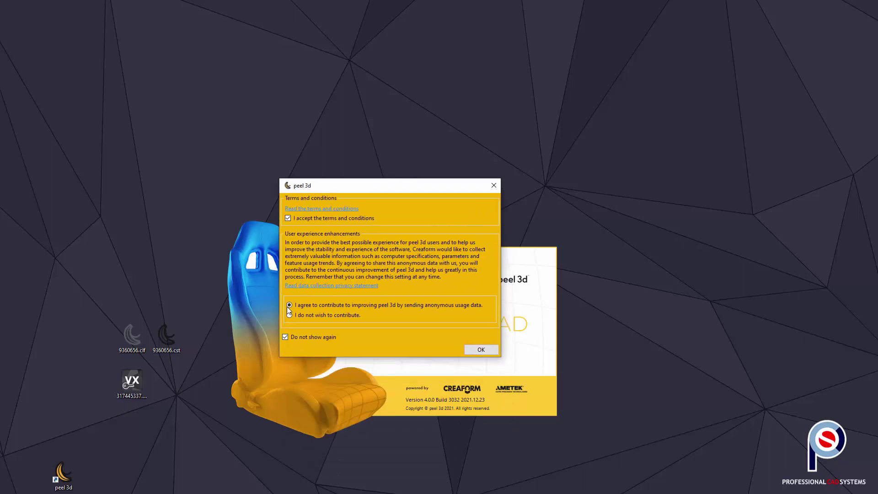
Step: Confirm the terms and usage-data choices, then enlarge the peel 3d window to fill the screen
{"action": "left_click", "coordinate": [480, 350]}
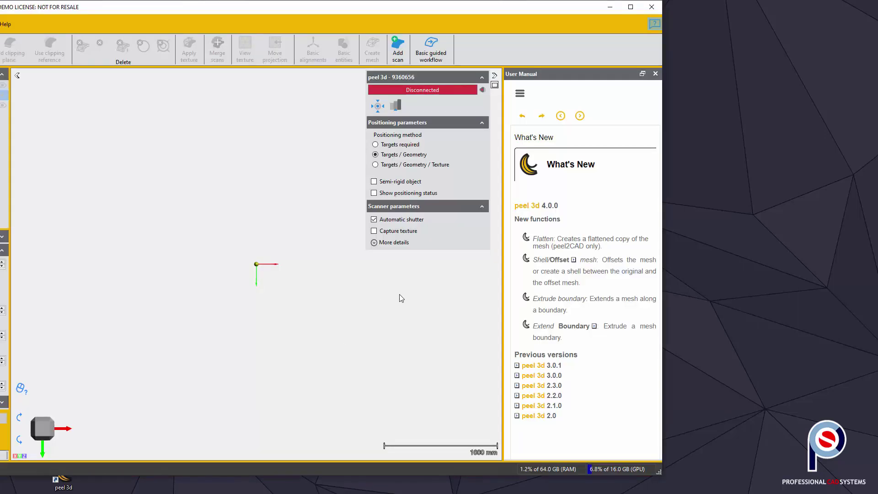
{"action": "double_click", "coordinate": [367, 6]}
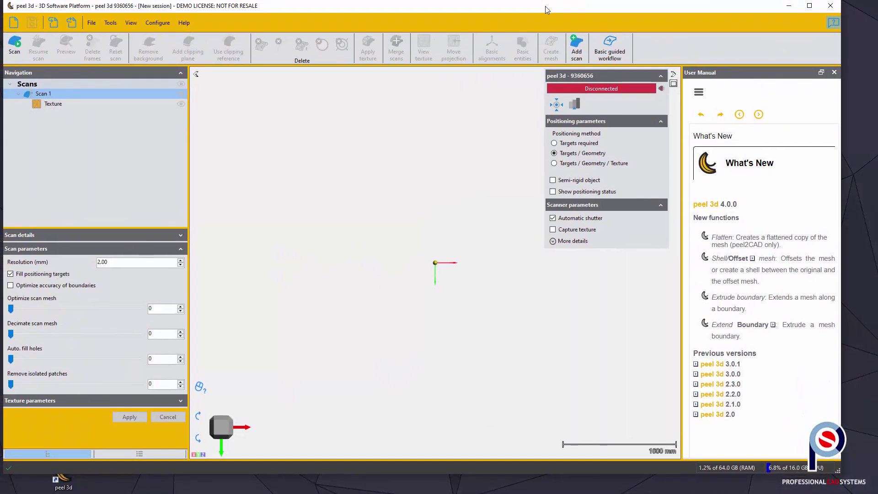
{"action": "left_click_drag", "start_coordinate": [545, 6], "coordinate": [543, 8]}
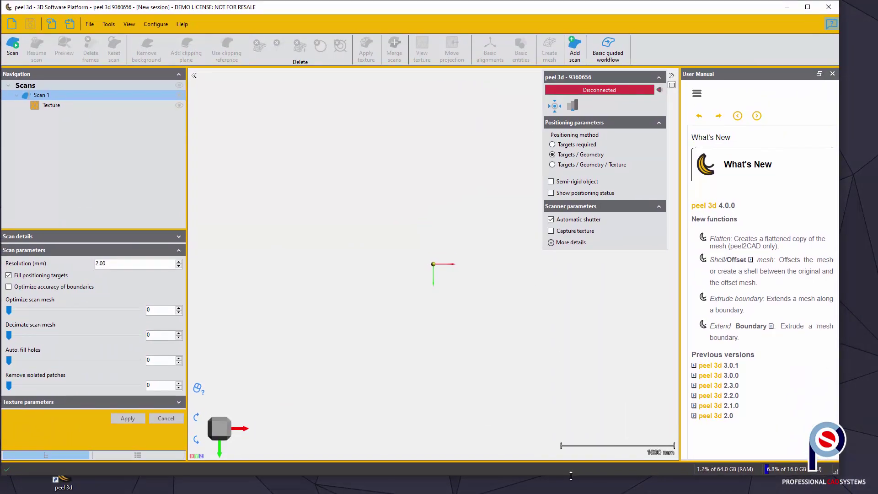
{"action": "left_click_drag", "start_coordinate": [571, 475], "coordinate": [566, 491]}
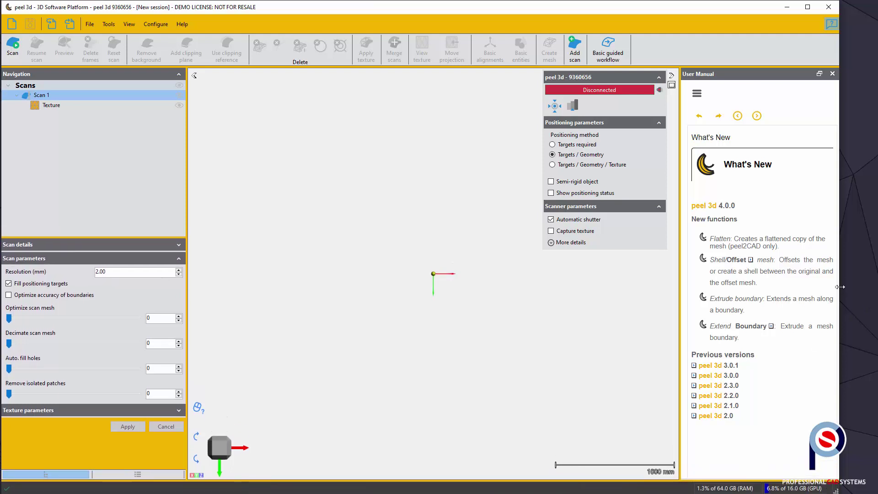
{"action": "left_click_drag", "start_coordinate": [840, 287], "coordinate": [877, 287]}
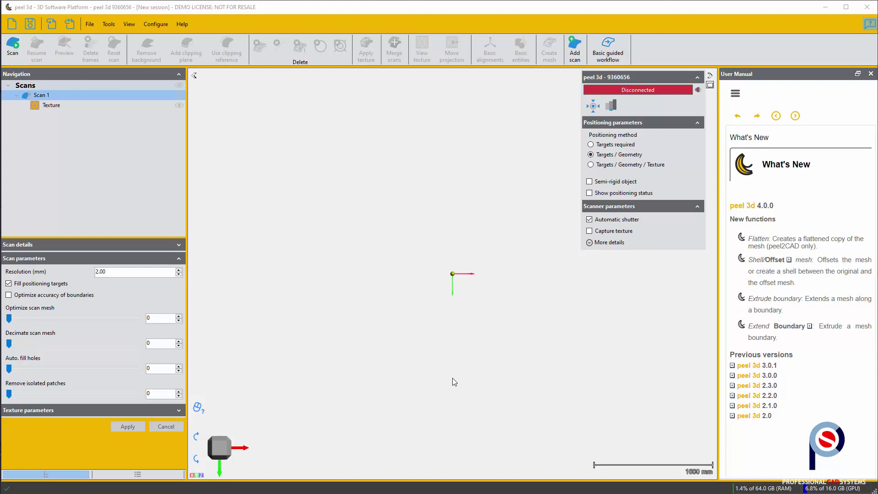
Step: Import the 'Angel with no wings.Peel' mesh from the Sample Scans folder and orbit to its front
{"action": "left_click", "coordinate": [87, 24]}
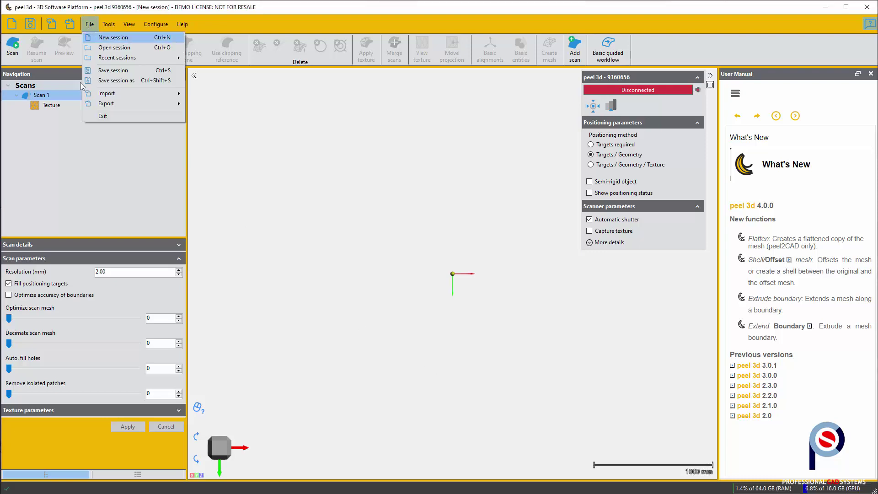
{"action": "mouse_move", "coordinate": [93, 94]}
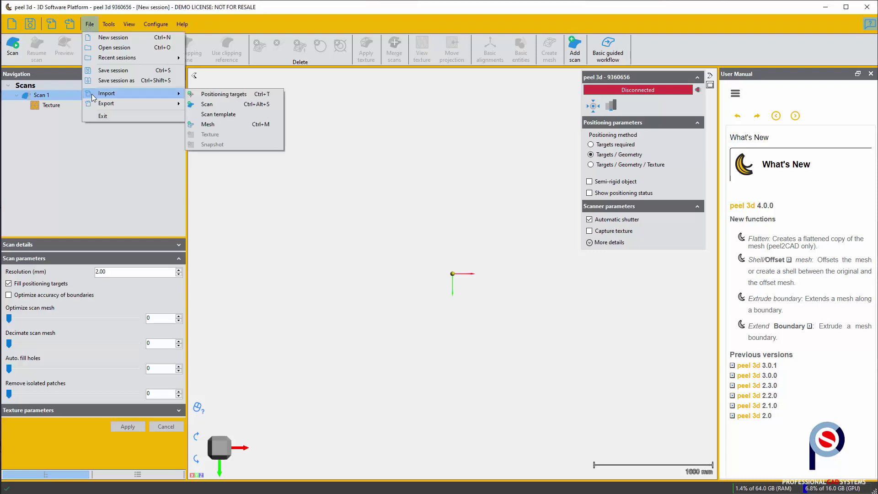
{"action": "left_click", "coordinate": [226, 125]}
{"action": "left_click", "coordinate": [167, 39]}
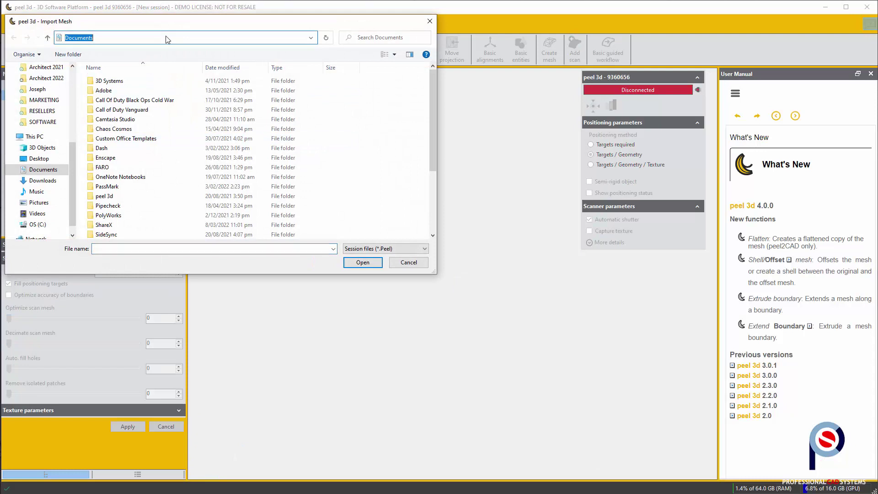
{"action": "type", "text": "C:\\Users\\Joseph\\Dropbox\\SOFTWARE\\Peel3D\\Sample Scans"}
{"action": "key", "text": "Return"}
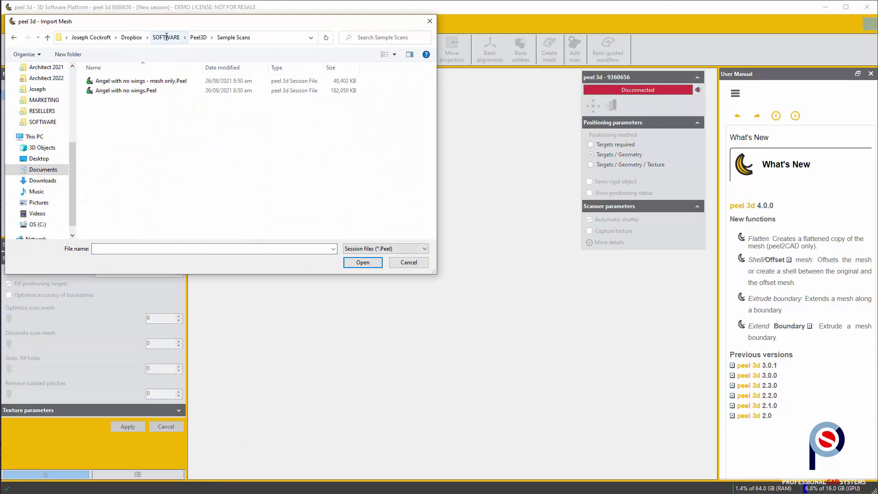
{"action": "double_click", "coordinate": [143, 81]}
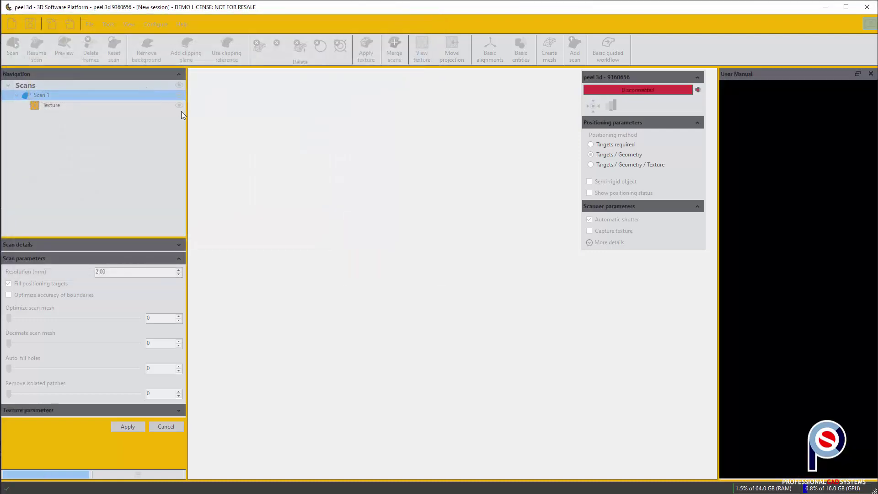
{"action": "scroll", "coordinate": [445, 270], "scroll_direction": "up", "scroll_amount": 15}
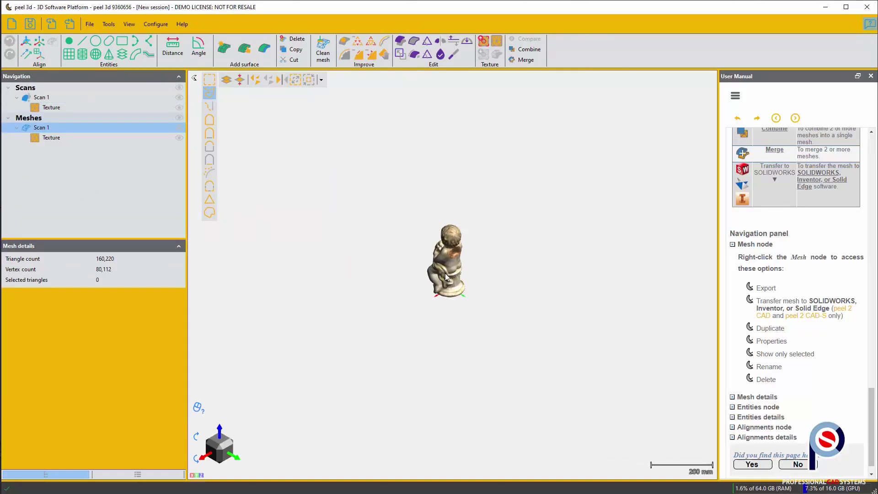
{"action": "mouse_move", "coordinate": [466, 229]}
{"action": "left_mouse_down"}
{"action": "mouse_move", "coordinate": [527, 233]}
{"action": "mouse_move", "coordinate": [447, 221]}
{"action": "mouse_move", "coordinate": [451, 231]}
{"action": "left_mouse_up"}
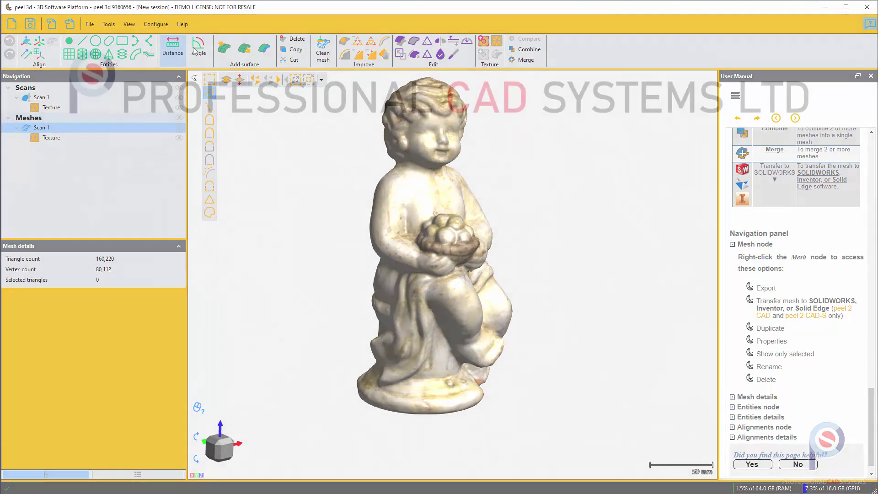